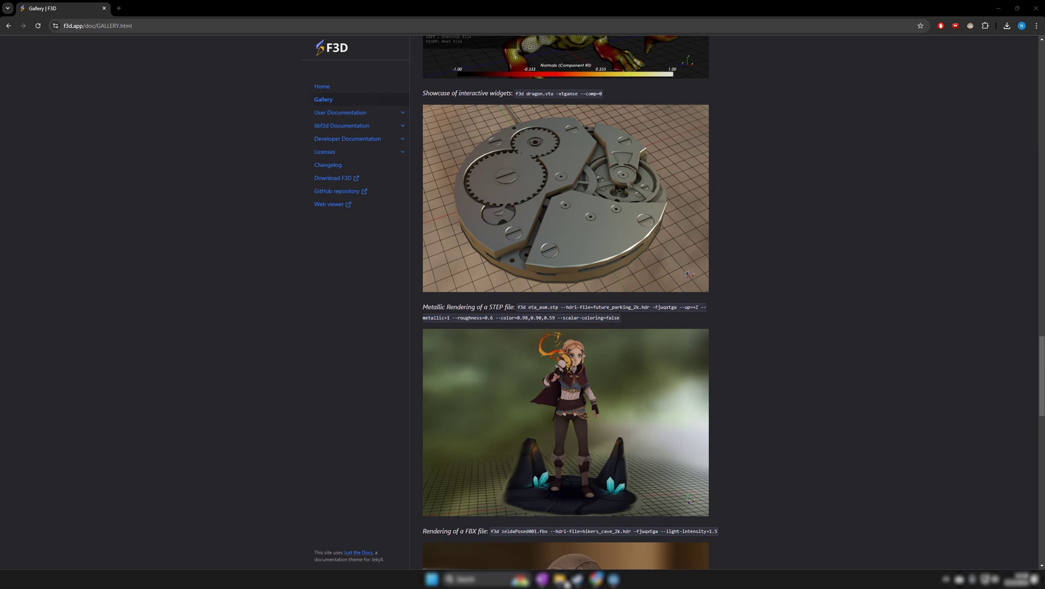
Open 1Story_GableRoof_Mat.fbx from the model folder with Open with > 3D Viewer.
{"action": "mouse_move", "coordinate": [566, 582]}
{"action": "left_click", "coordinate": [654, 537]}
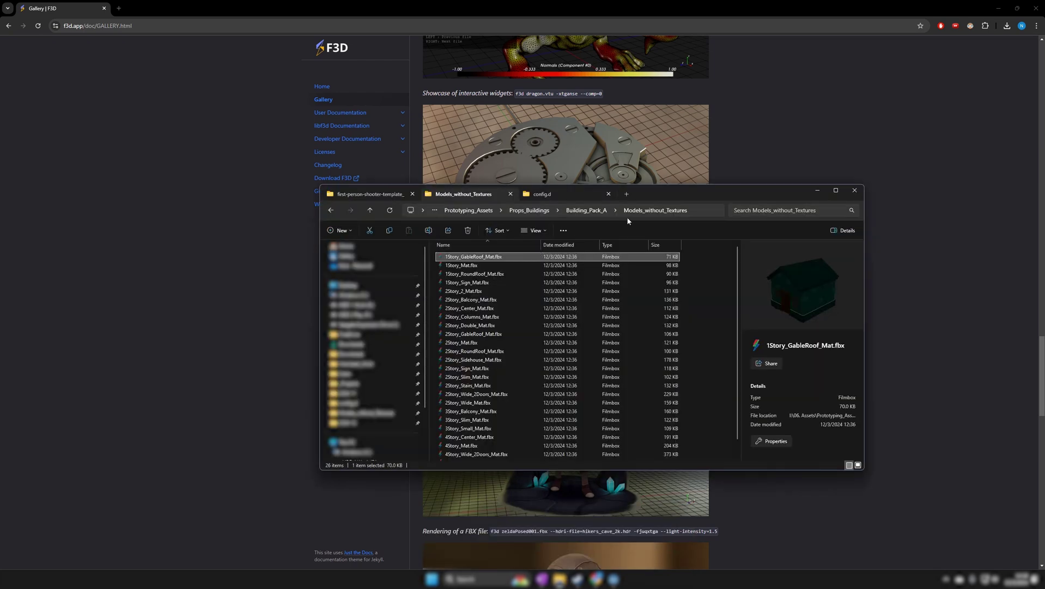
{"action": "right_click", "coordinate": [481, 254]}
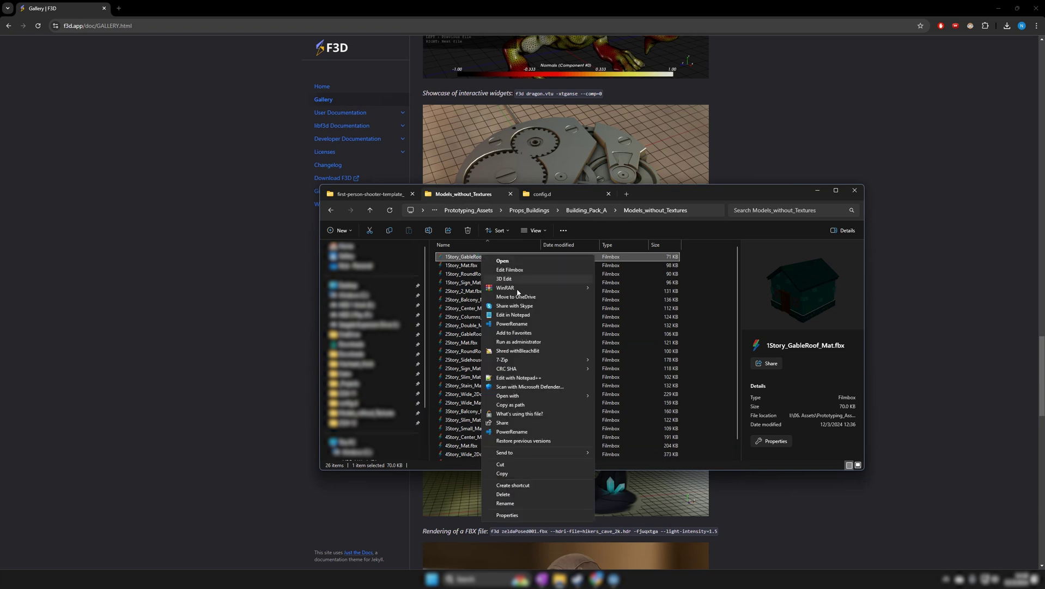
{"action": "mouse_move", "coordinate": [564, 392]}
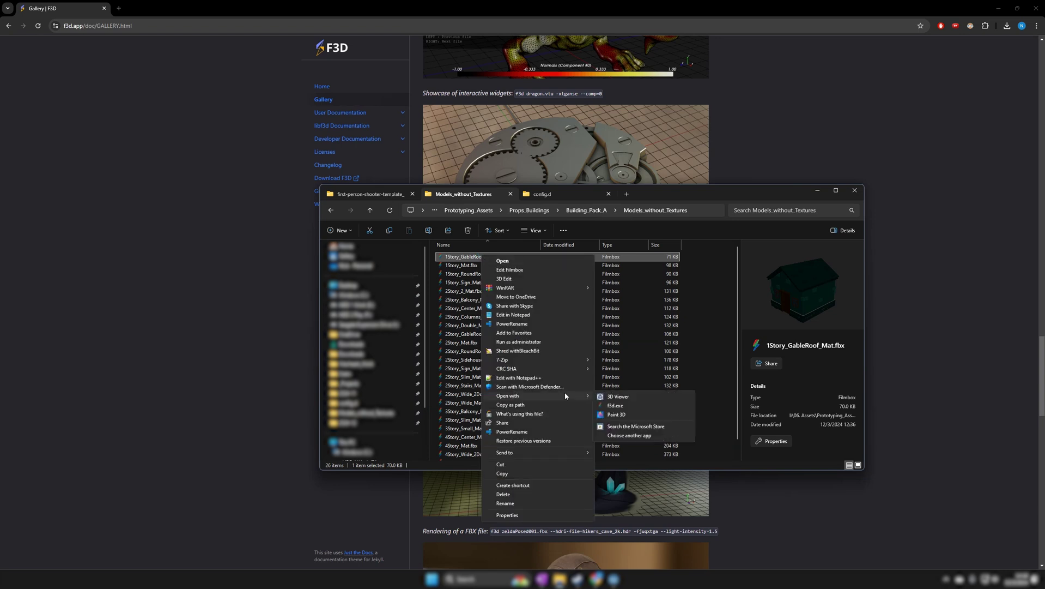
{"action": "left_click", "coordinate": [619, 396]}
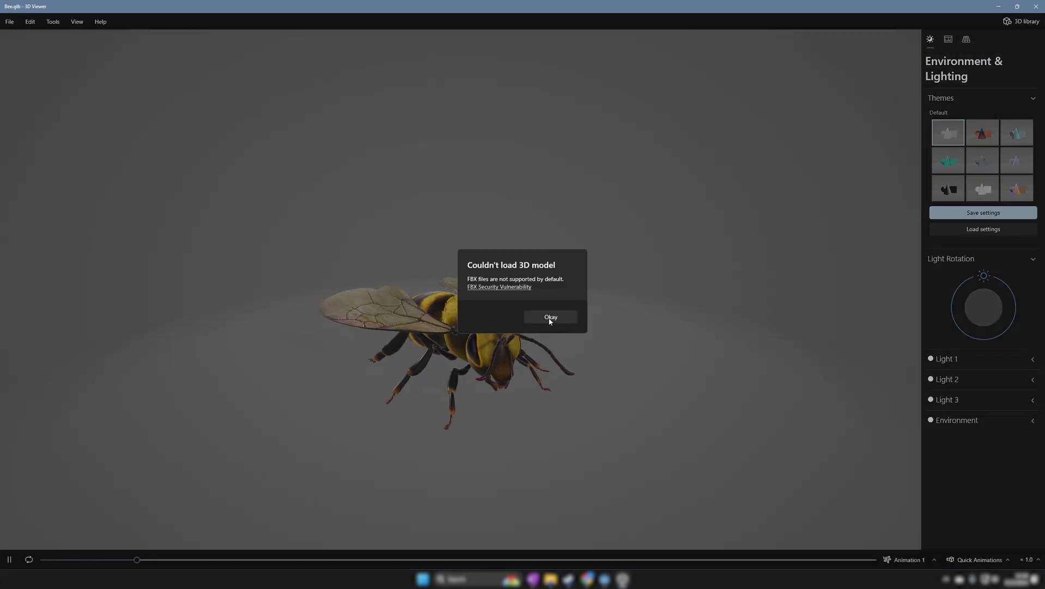
Dismiss 3D Viewer's 'Couldn't load 3D model' message.
{"action": "left_click", "coordinate": [550, 316]}
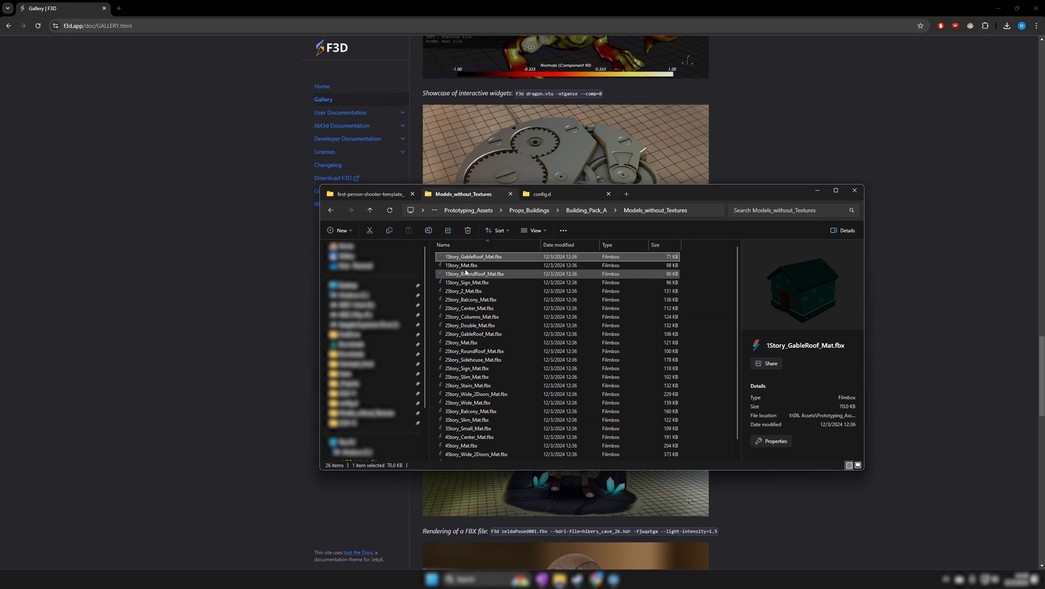
Open 1Story_Mat.fbx in F3D, centre its window, and orbit to show the house's right side.
{"action": "double_click", "coordinate": [466, 267]}
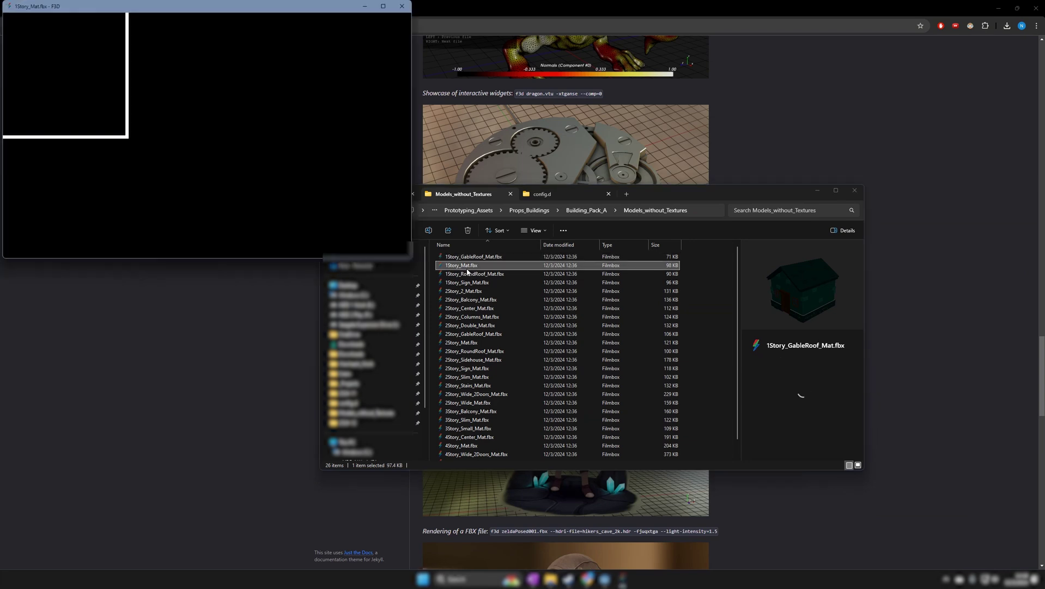
{"action": "left_click_drag", "start_coordinate": [288, 7], "coordinate": [581, 137]}
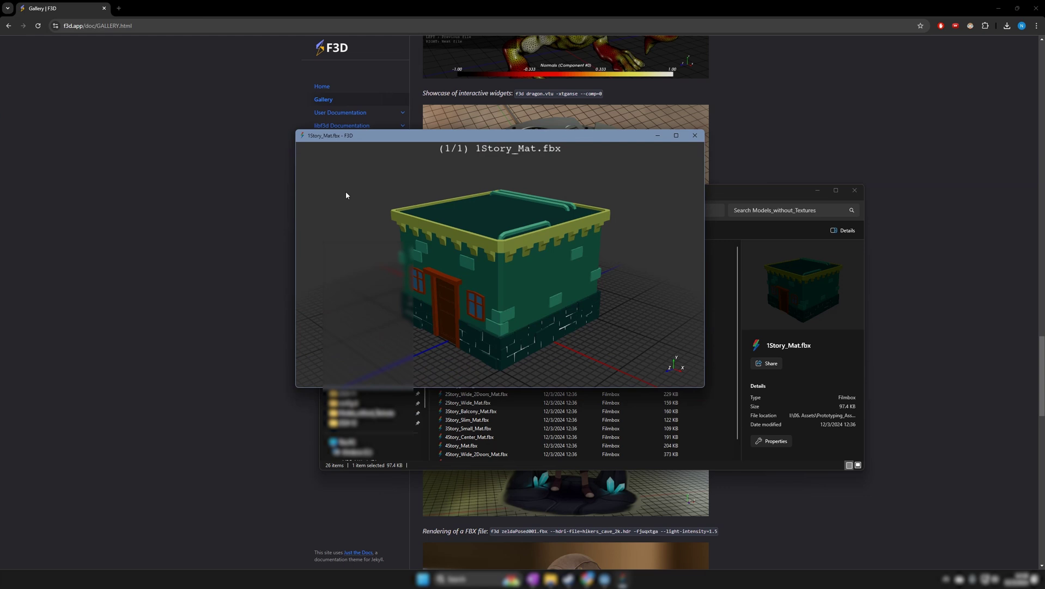
{"action": "left_click_drag", "start_coordinate": [489, 140], "coordinate": [489, 163]}
{"action": "left_click_drag", "start_coordinate": [485, 204], "coordinate": [520, 313]}
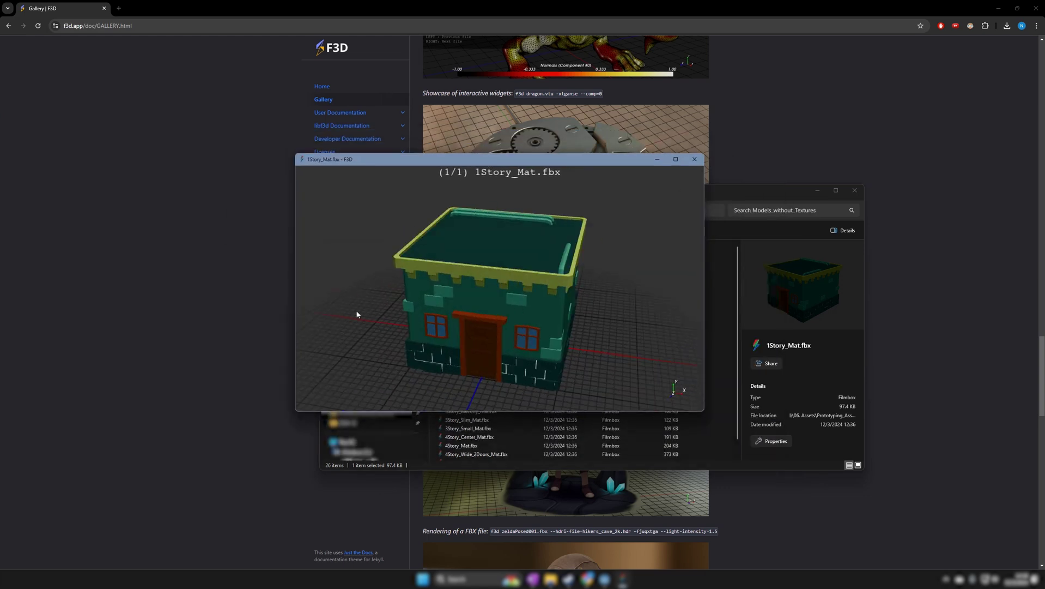
{"action": "left_click_drag", "start_coordinate": [356, 313], "coordinate": [534, 303]}
Show the cheat sheet, maximize F3D, enable ambient occlusion with Q, then quit with Esc.
{"action": "key", "text": "h"}
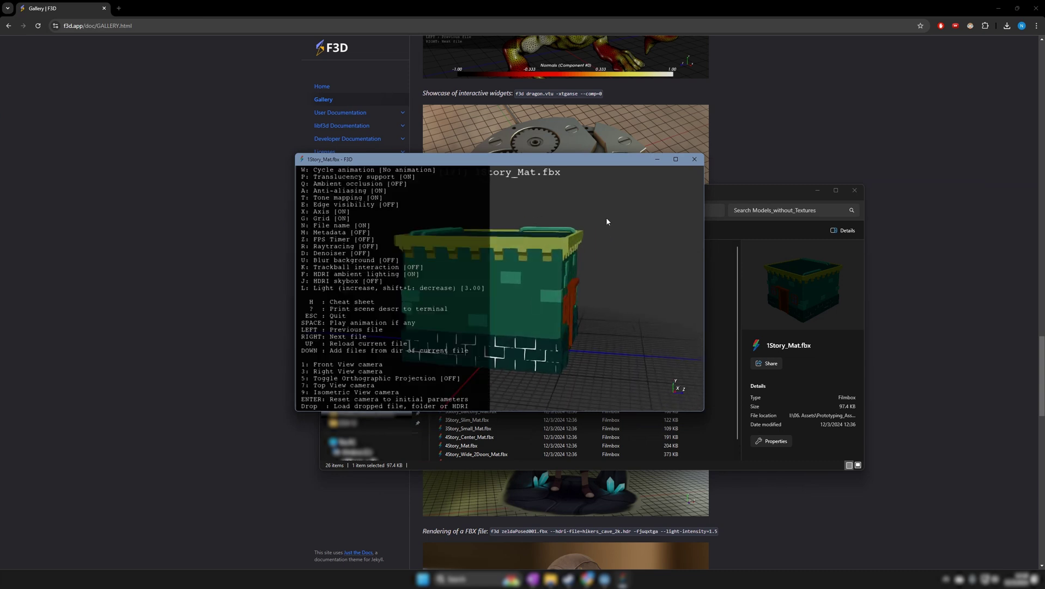
{"action": "left_click", "coordinate": [673, 159]}
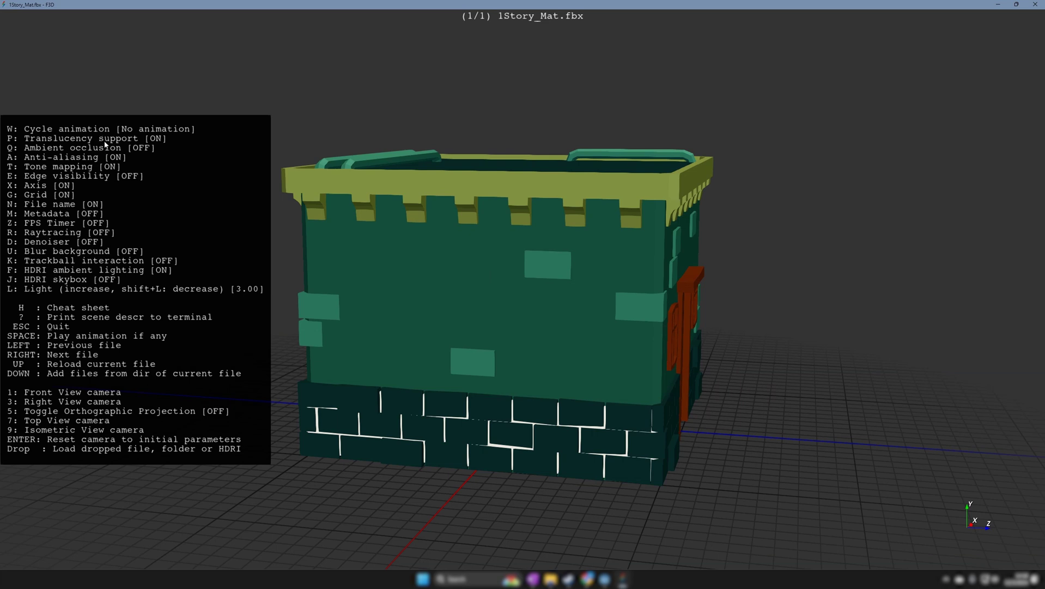
{"action": "mouse_move", "coordinate": [541, 299]}
{"action": "left_mouse_down"}
{"action": "mouse_move", "coordinate": [523, 299]}
{"action": "mouse_move", "coordinate": [556, 309]}
{"action": "left_mouse_up"}
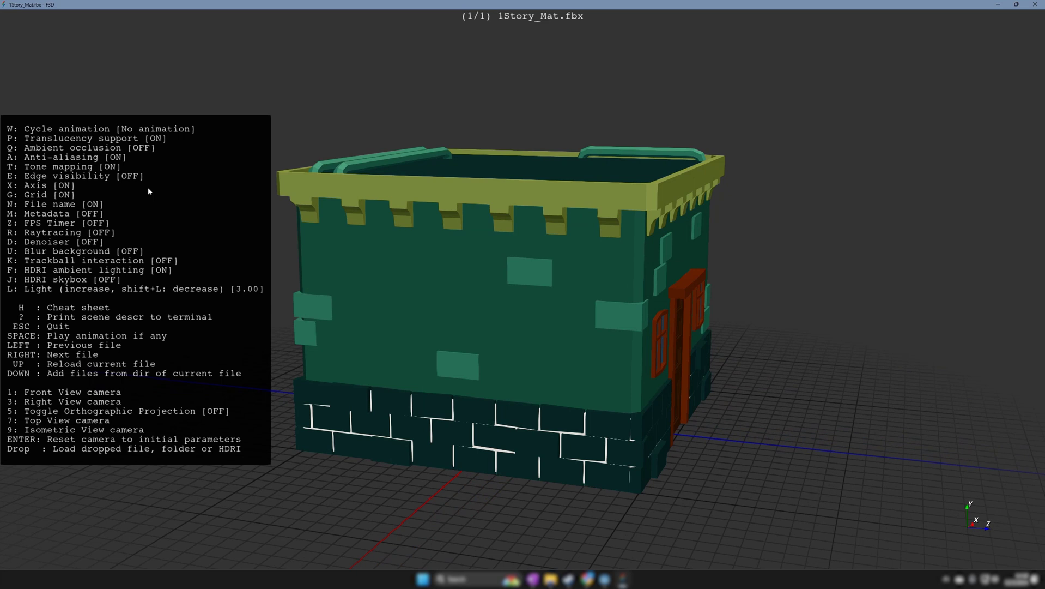
{"action": "key", "text": "q"}
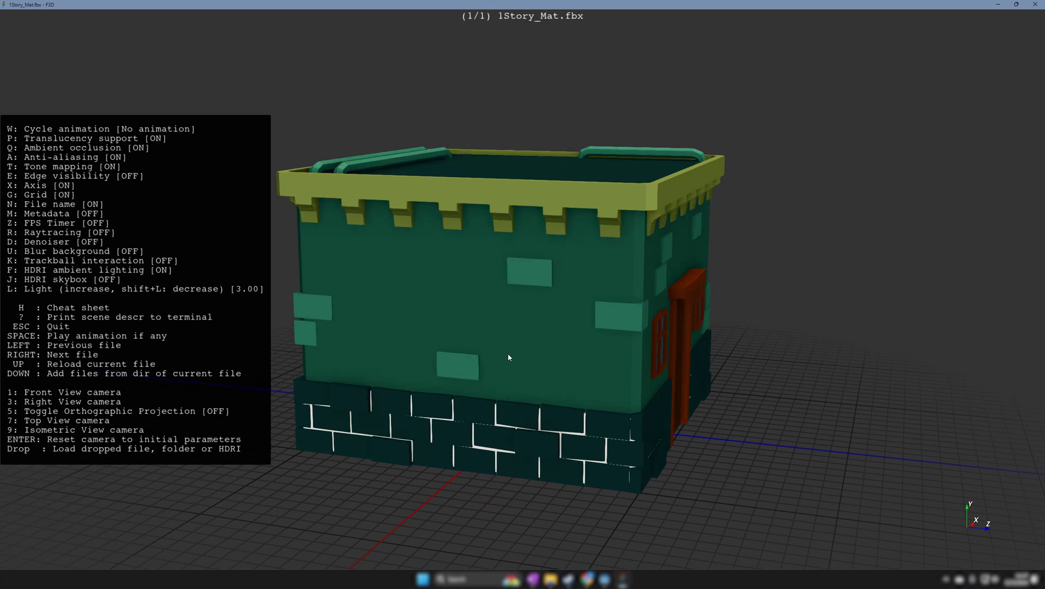
{"action": "key", "text": "Escape"}
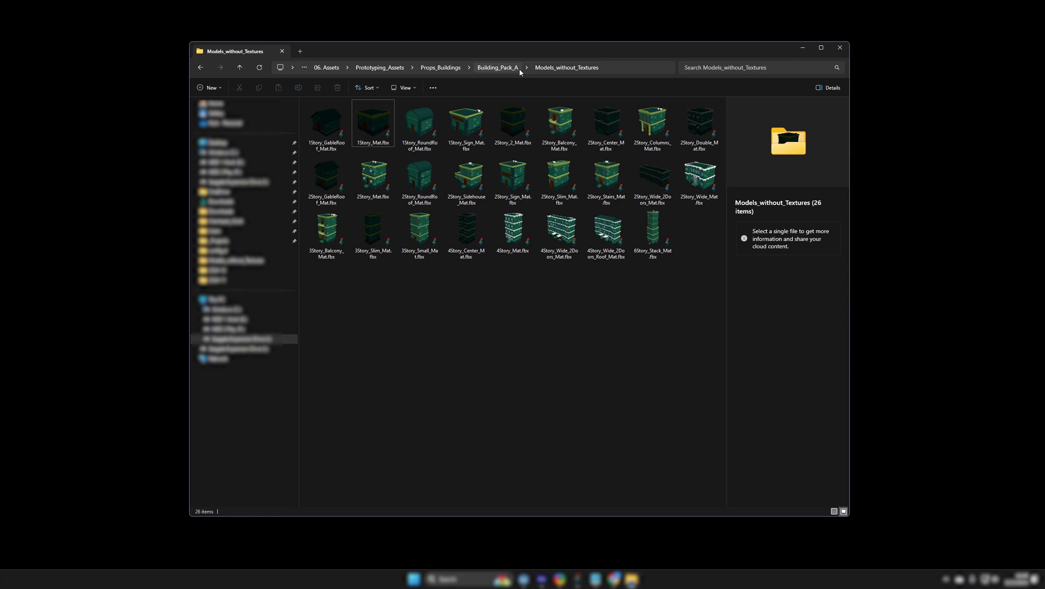
Preview 1Story_RoundRoof, 1Story, 2Story_2, 2Story_Double, 2Story_Center, 2Story_Sidehouse and 4Story_Center FBX files.
{"action": "left_click", "coordinate": [421, 125]}
{"action": "left_click", "coordinate": [378, 126]}
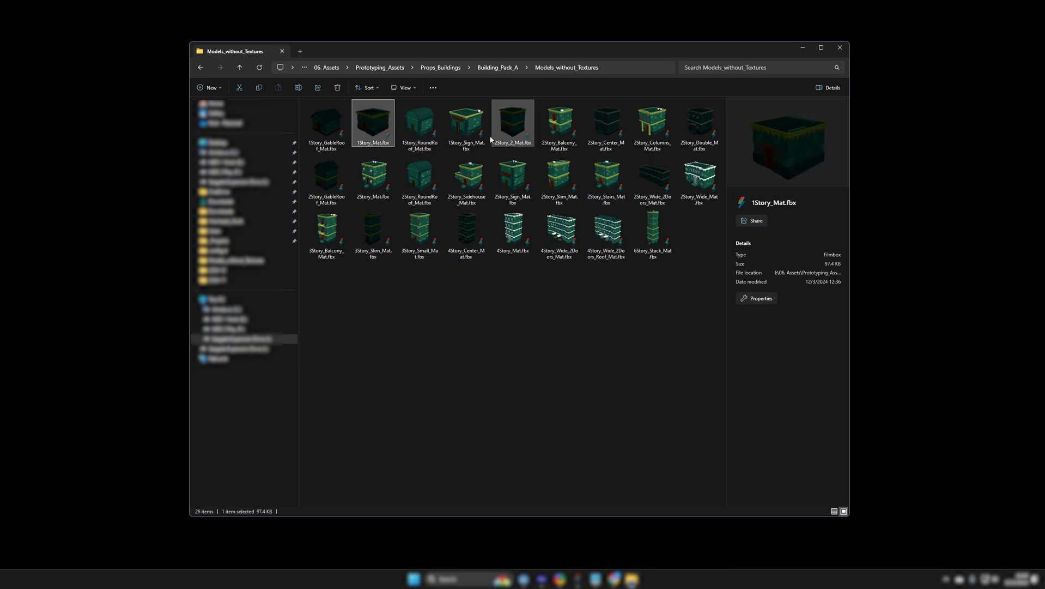
{"action": "left_click", "coordinate": [420, 125]}
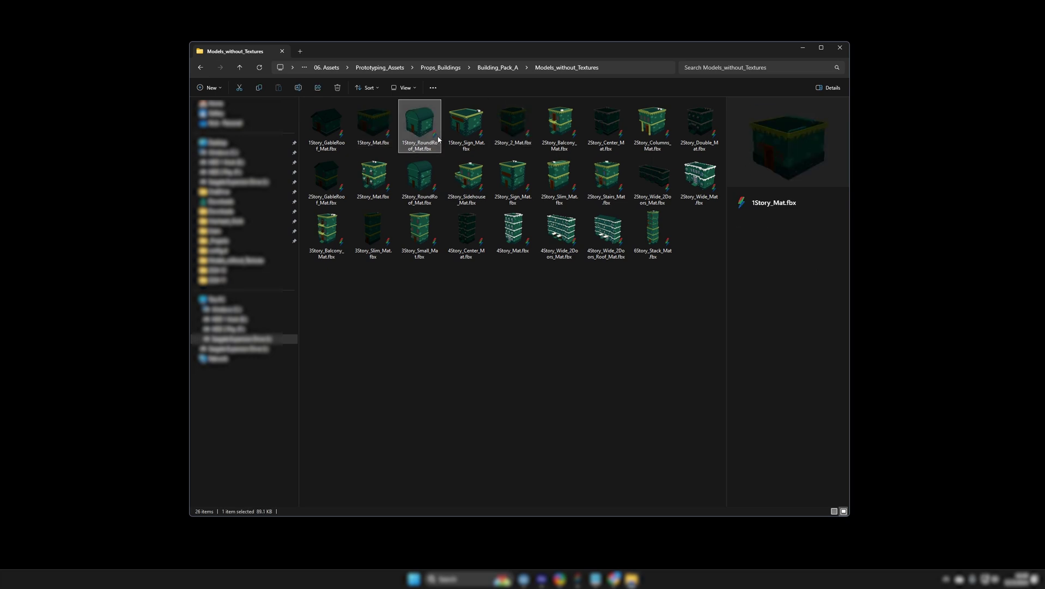
{"action": "left_click", "coordinate": [516, 132]}
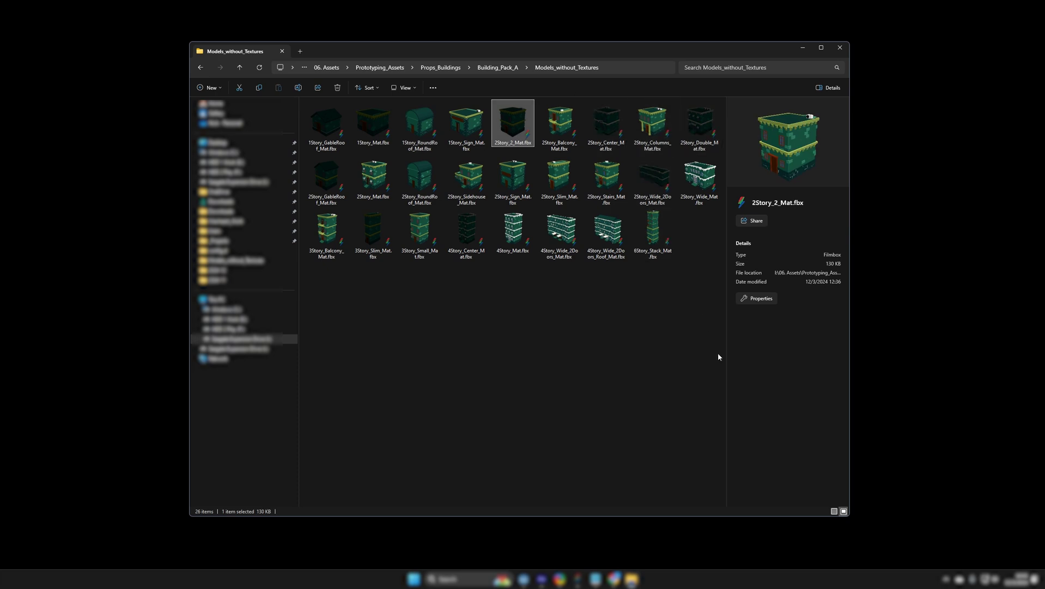
{"action": "left_click", "coordinate": [699, 126]}
{"action": "left_click", "coordinate": [606, 125]}
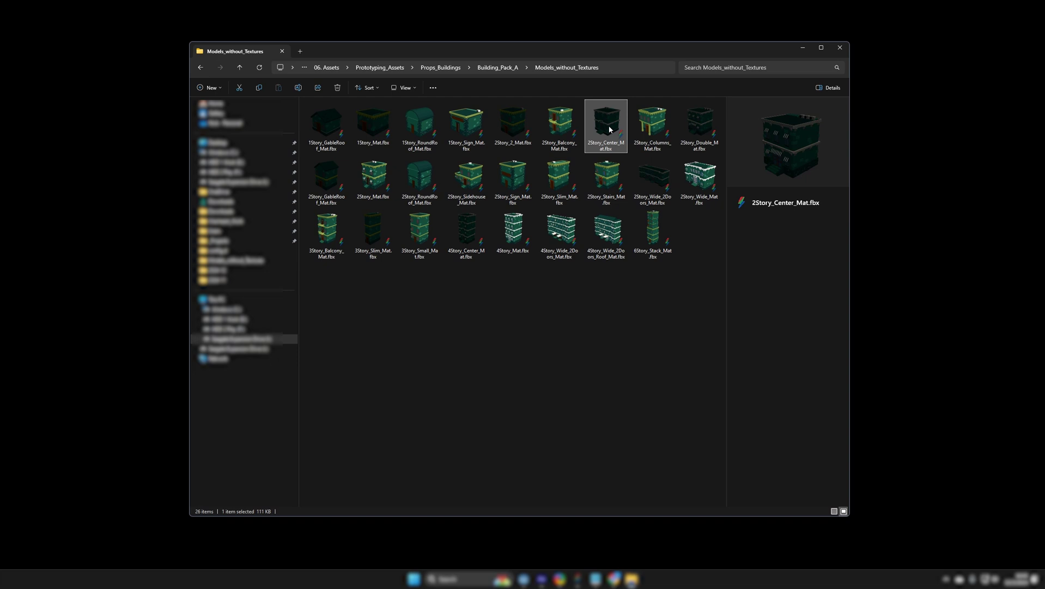
{"action": "left_click", "coordinate": [466, 180]}
{"action": "left_click", "coordinate": [466, 233]}
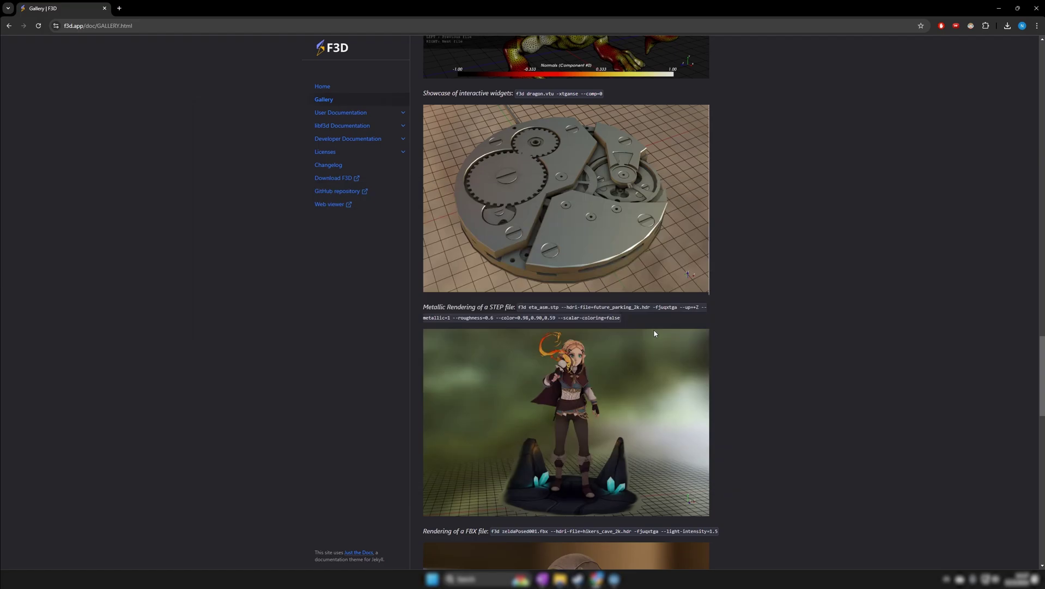
Scroll through the f3d.app Gallery renders, then go to the Installation documentation page.
{"action": "scroll", "coordinate": [592, 389], "scroll_direction": "down", "scroll_amount": 4}
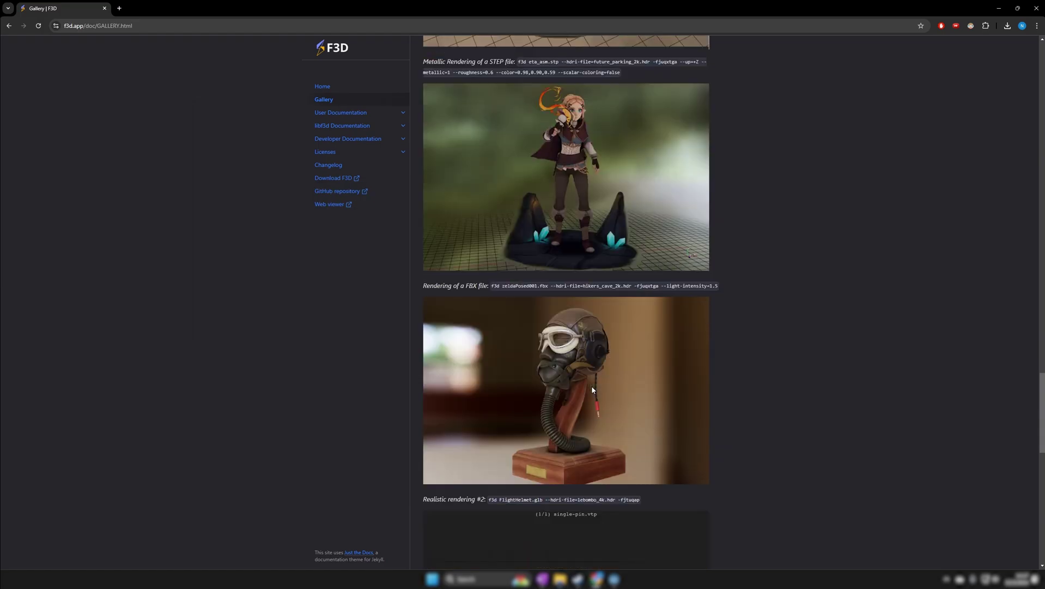
{"action": "scroll", "coordinate": [591, 385], "scroll_direction": "up", "scroll_amount": 4}
{"action": "scroll", "coordinate": [592, 385], "scroll_direction": "up", "scroll_amount": 8}
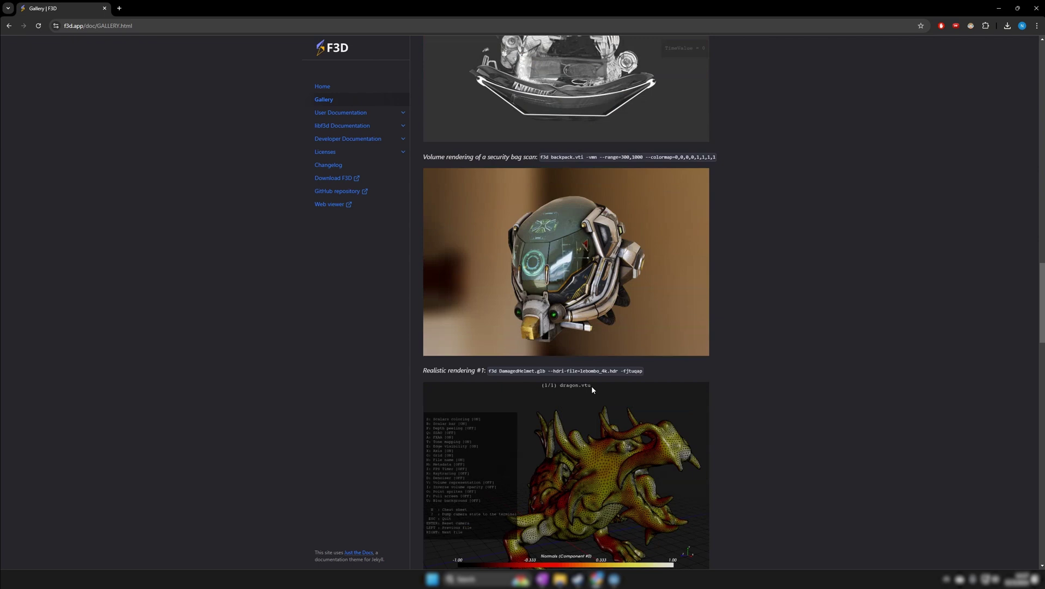
{"action": "scroll", "coordinate": [591, 386], "scroll_direction": "up", "scroll_amount": 17}
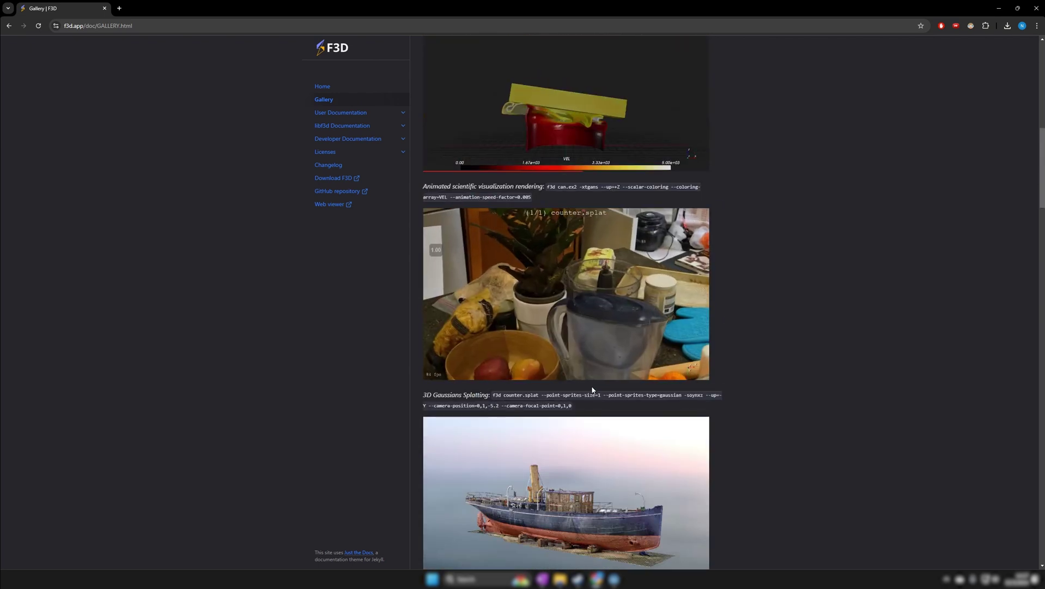
{"action": "scroll", "coordinate": [591, 387], "scroll_direction": "up", "scroll_amount": 2}
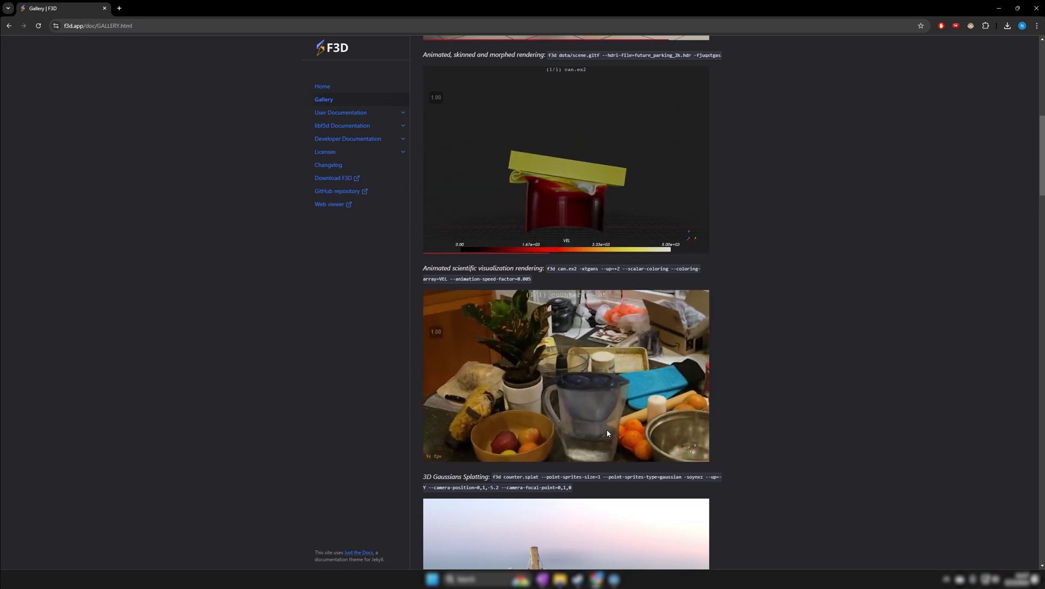
{"action": "scroll", "coordinate": [607, 431], "scroll_direction": "up", "scroll_amount": 9}
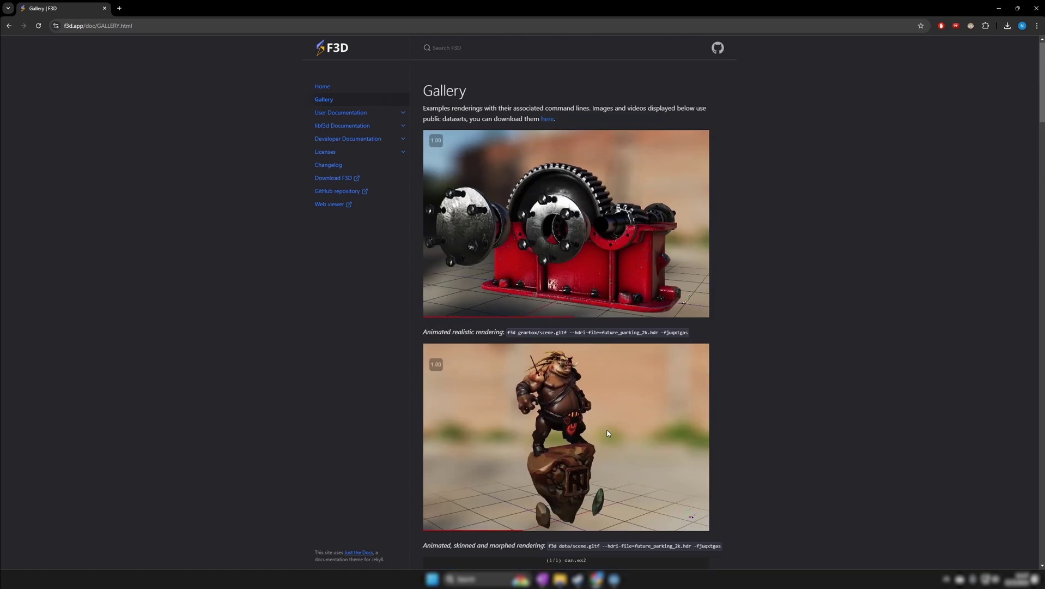
{"action": "scroll", "coordinate": [608, 432], "scroll_direction": "down", "scroll_amount": 1}
{"action": "scroll", "coordinate": [610, 419], "scroll_direction": "up", "scroll_amount": 1}
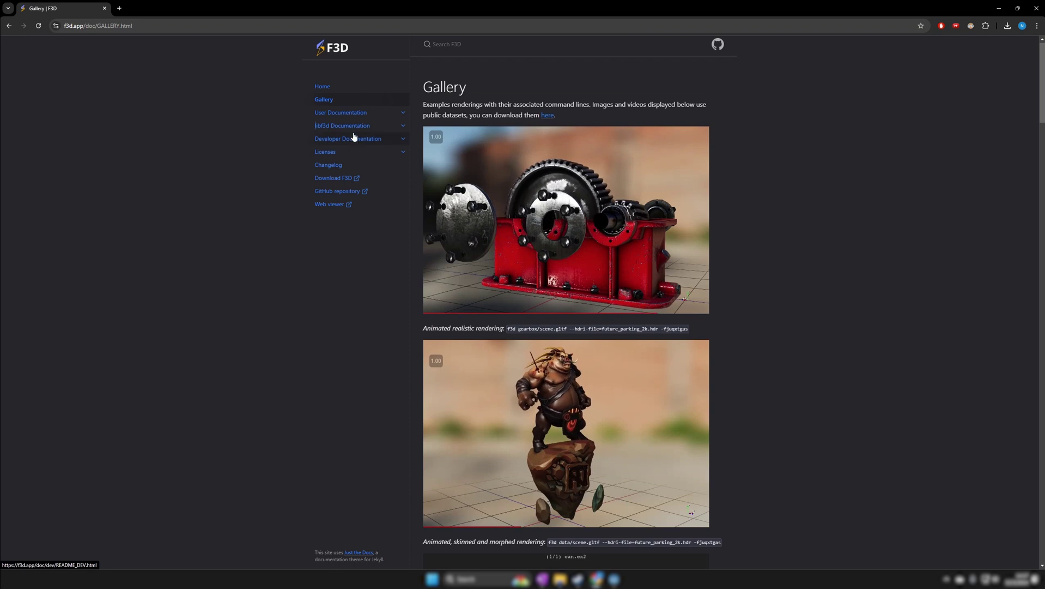
{"action": "left_click", "coordinate": [342, 180]}
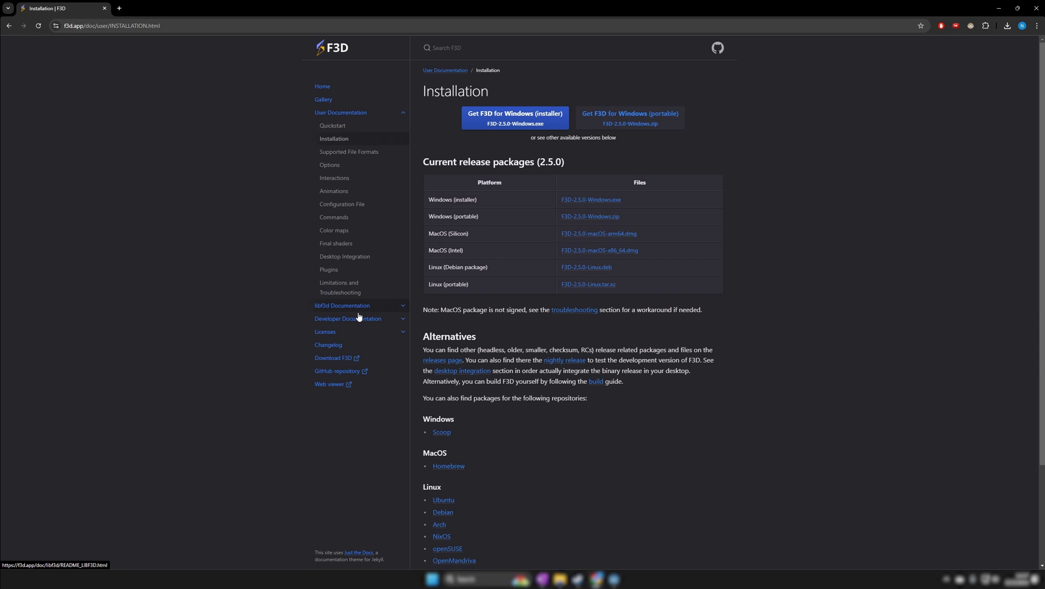
{"action": "left_click", "coordinate": [337, 372]}
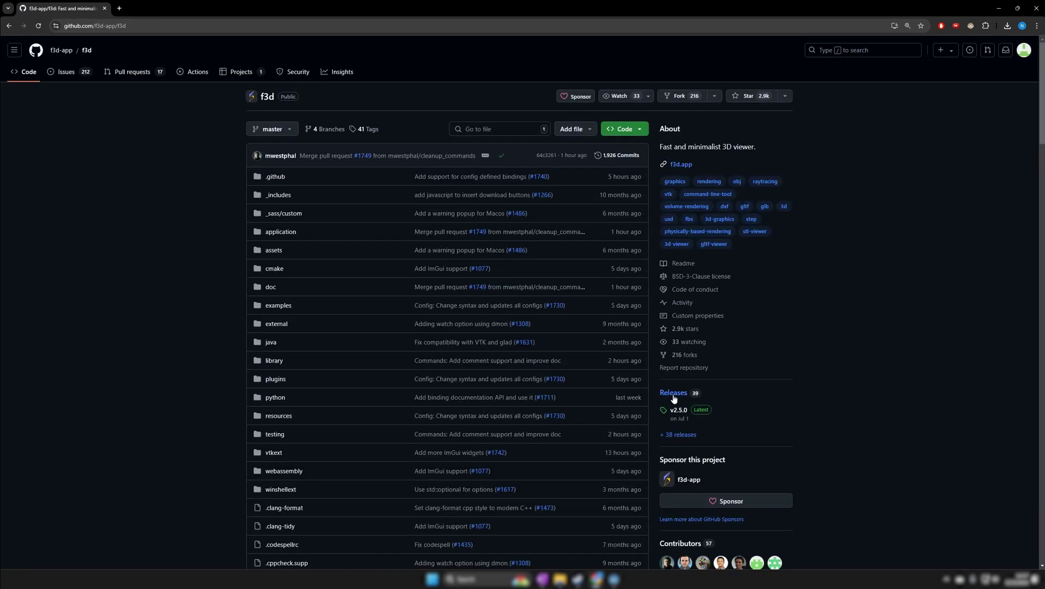
{"action": "left_click", "coordinate": [675, 398]}
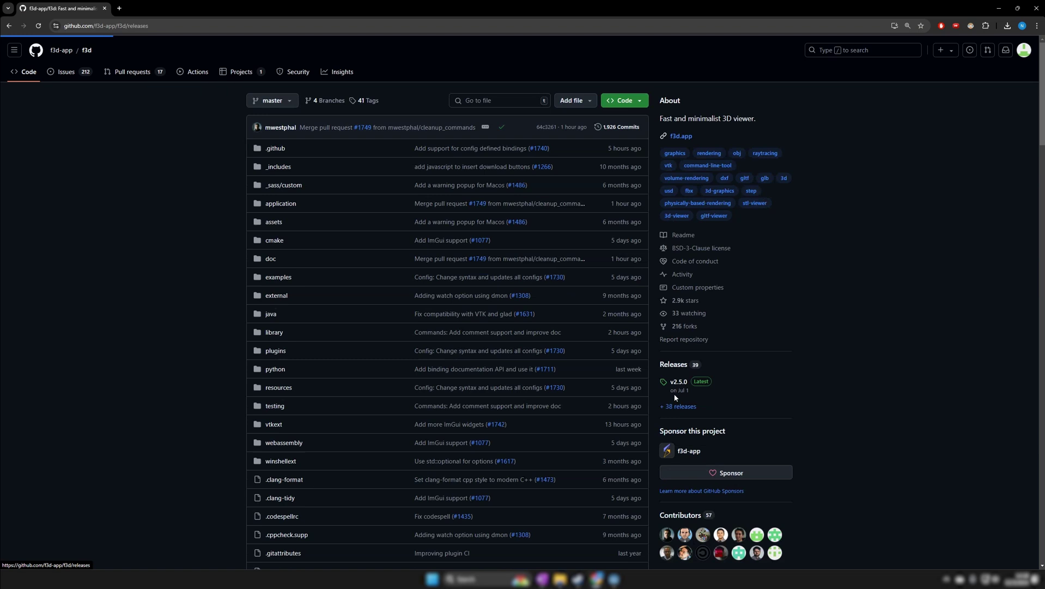
{"action": "scroll", "coordinate": [663, 366], "scroll_direction": "down", "scroll_amount": 2}
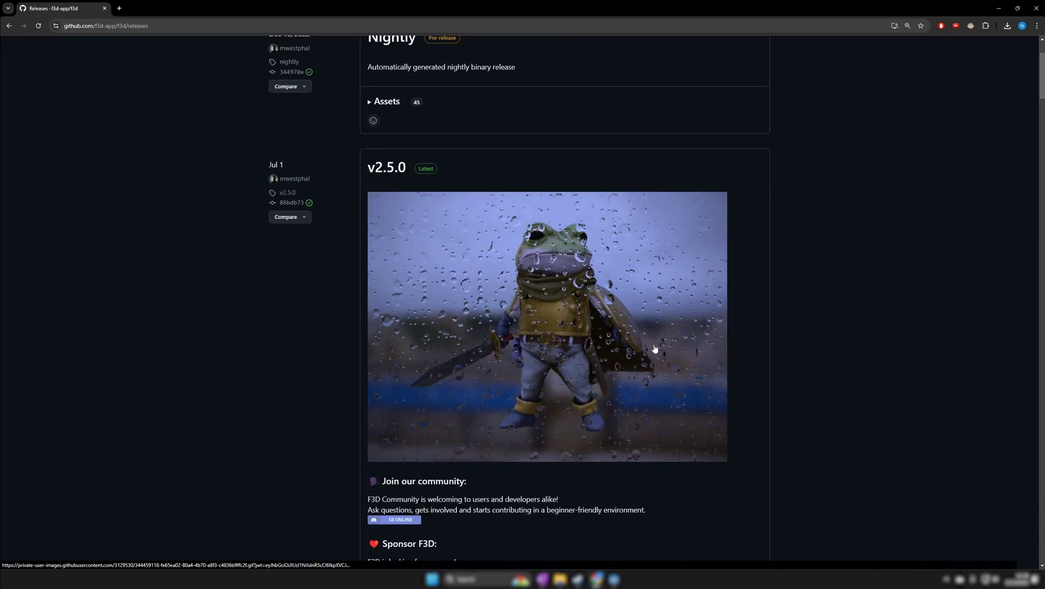
{"action": "scroll", "coordinate": [655, 349], "scroll_direction": "down", "scroll_amount": 10}
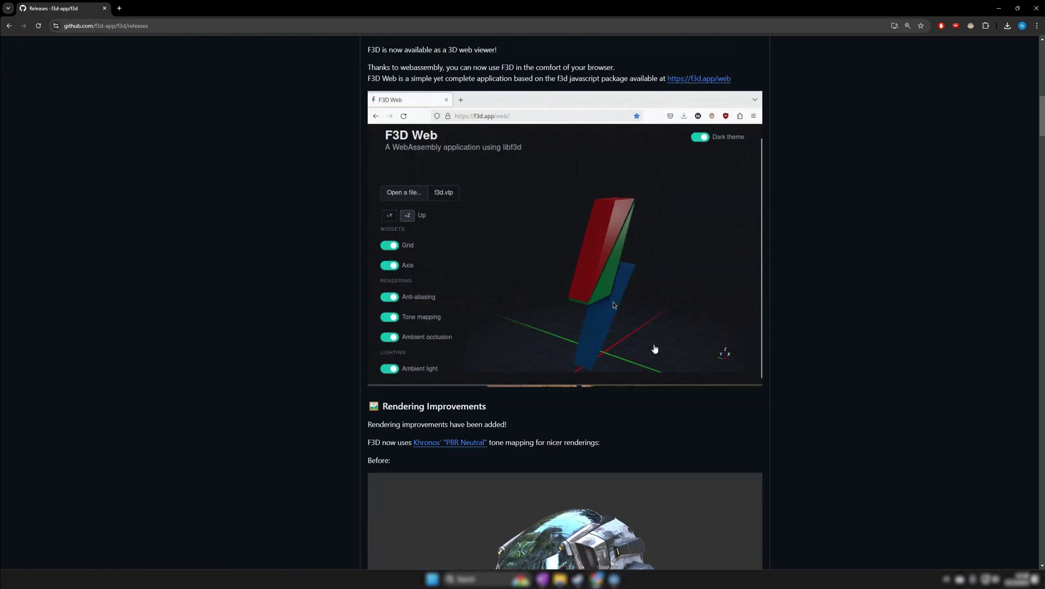
{"action": "scroll", "coordinate": [654, 348], "scroll_direction": "up", "scroll_amount": 3}
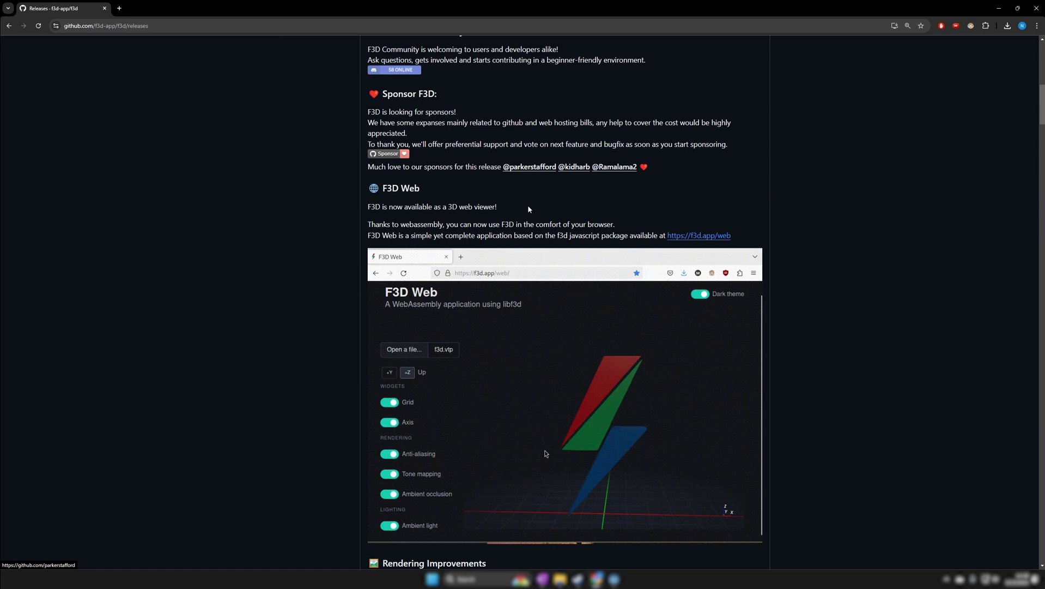
{"action": "scroll", "coordinate": [650, 250], "scroll_direction": "down", "scroll_amount": 20}
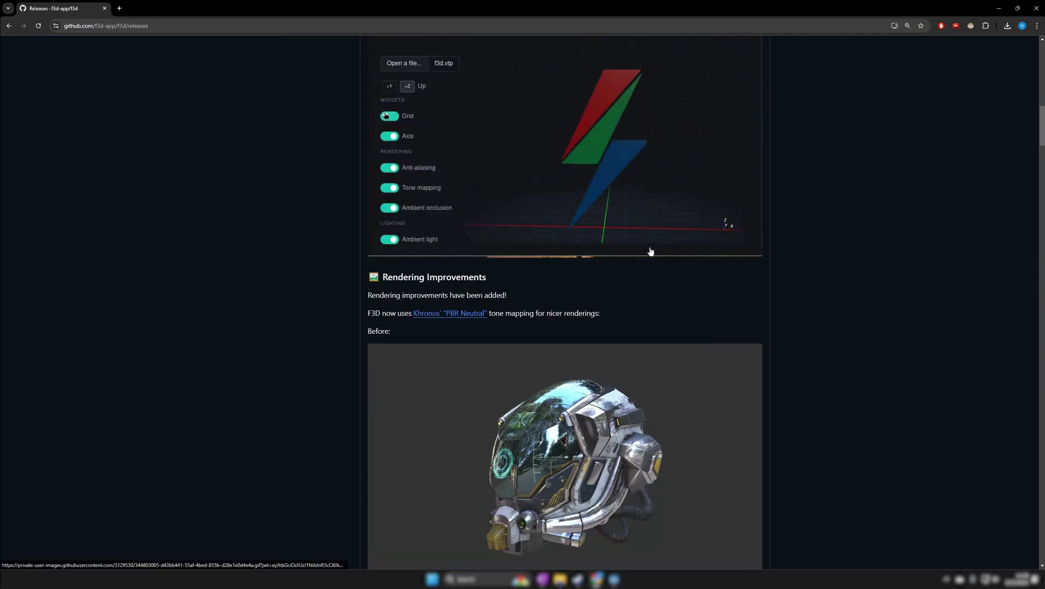
{"action": "scroll", "coordinate": [651, 251], "scroll_direction": "down", "scroll_amount": 12}
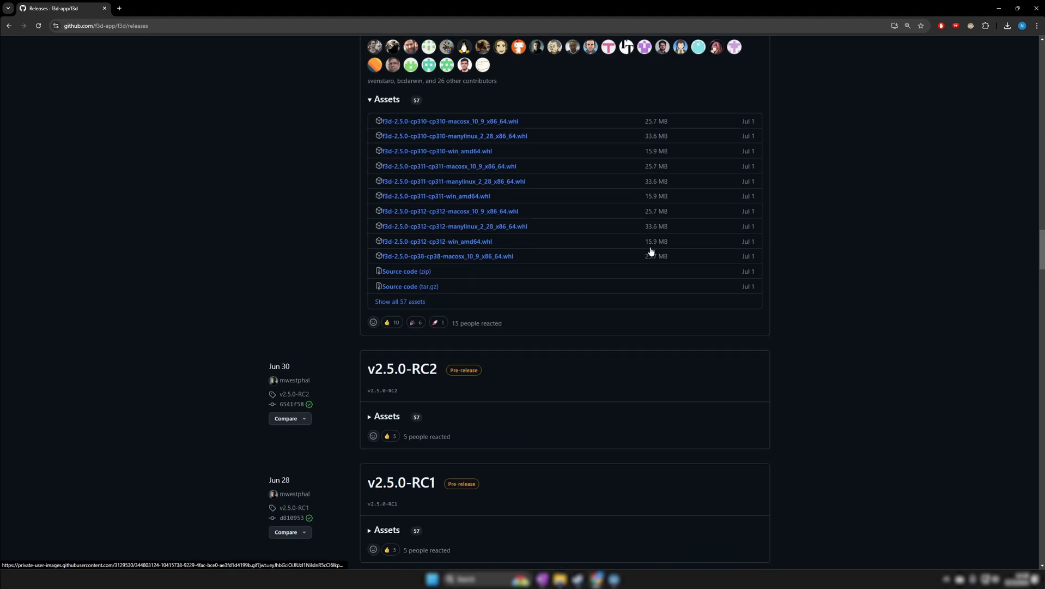
{"action": "scroll", "coordinate": [650, 250], "scroll_direction": "up", "scroll_amount": 5}
{"action": "scroll", "coordinate": [650, 250], "scroll_direction": "up", "scroll_amount": 4}
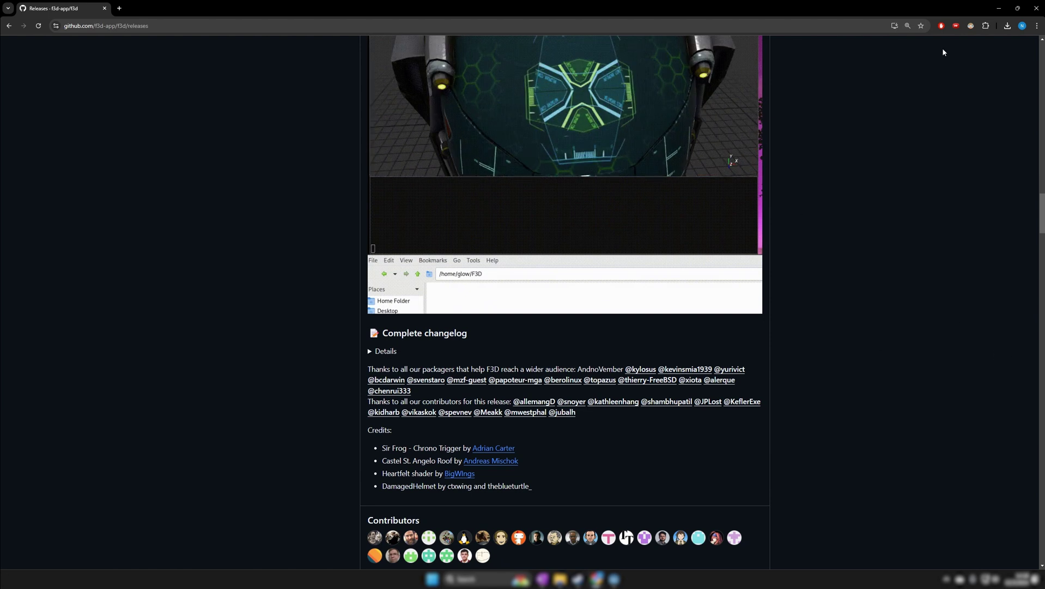
Run the downloaded F3D 2.5.0 installer, removing the old version and installing into C:\Program Files\F3D with file-format registration.
{"action": "left_click", "coordinate": [1007, 27]}
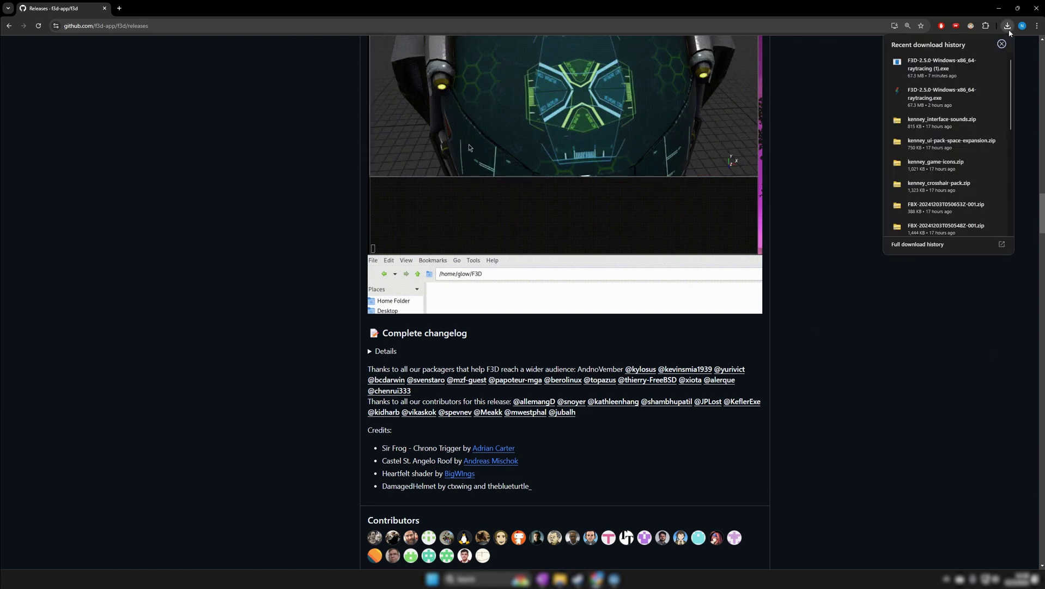
{"action": "left_click", "coordinate": [926, 64]}
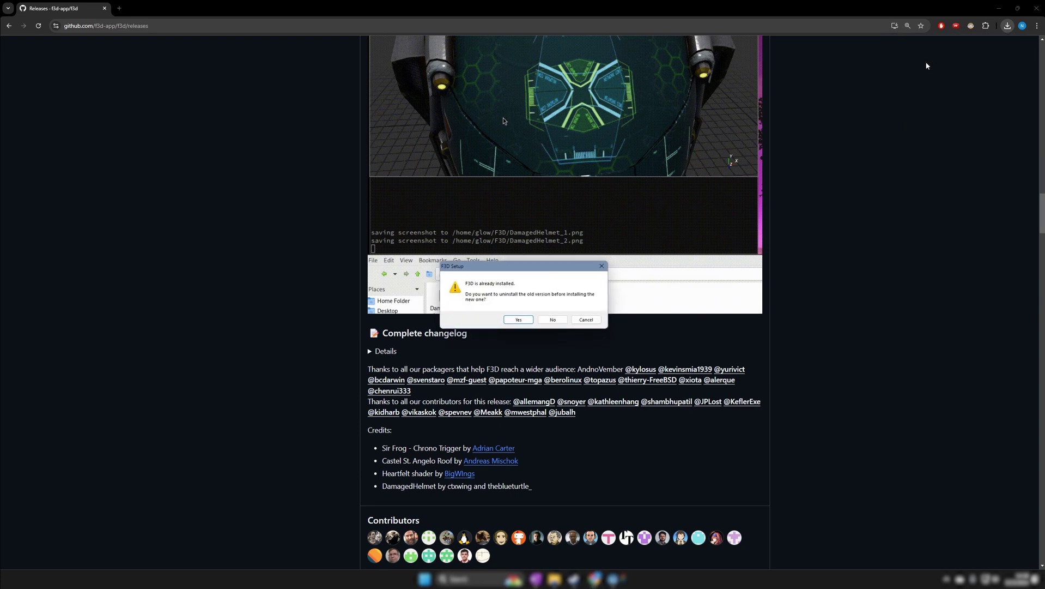
{"action": "left_click", "coordinate": [525, 319]}
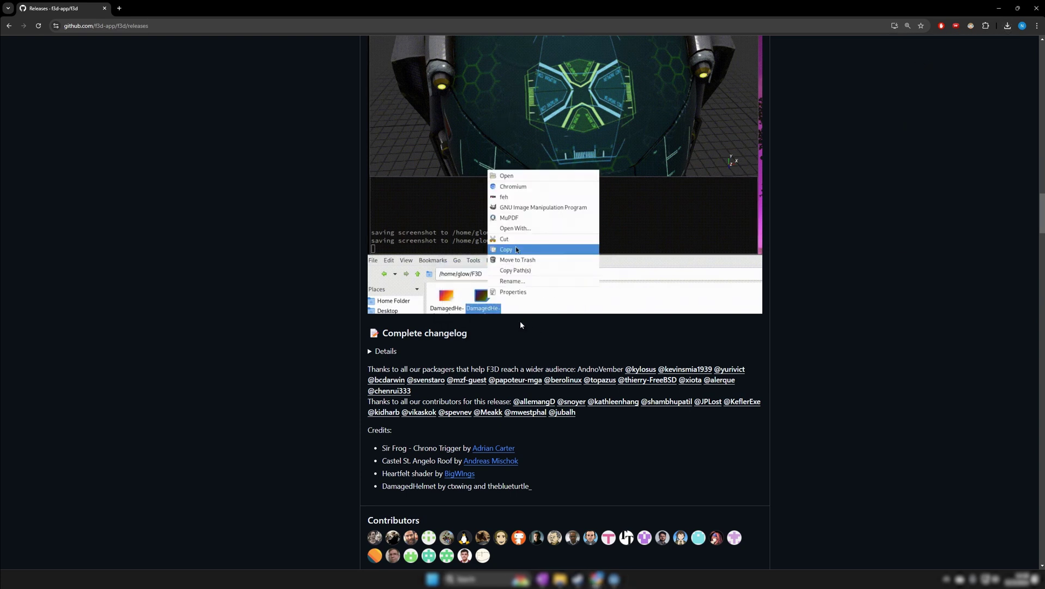
{"action": "left_click", "coordinate": [569, 355]}
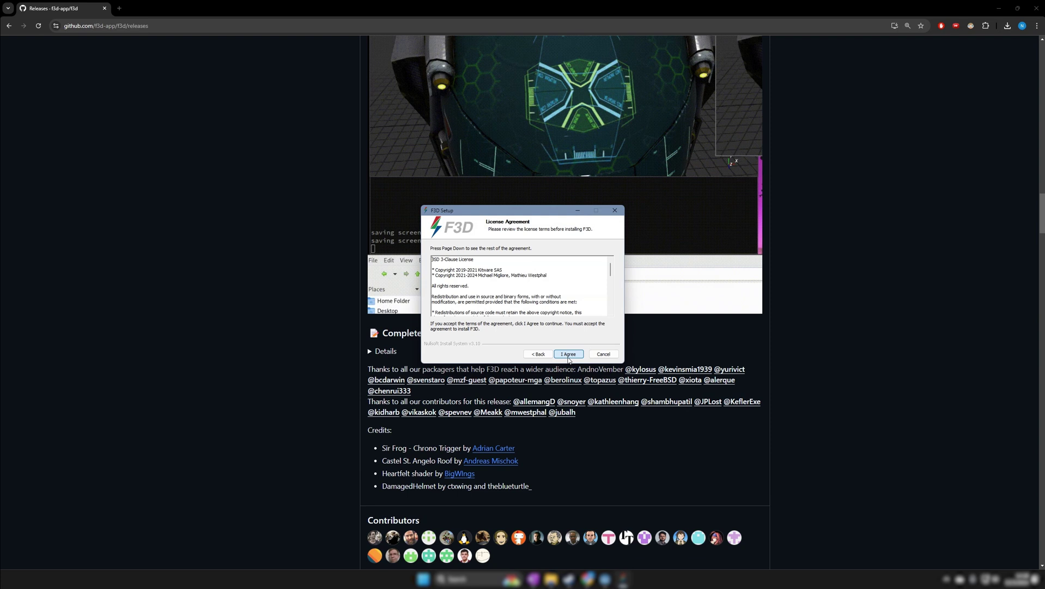
{"action": "left_click", "coordinate": [569, 354]}
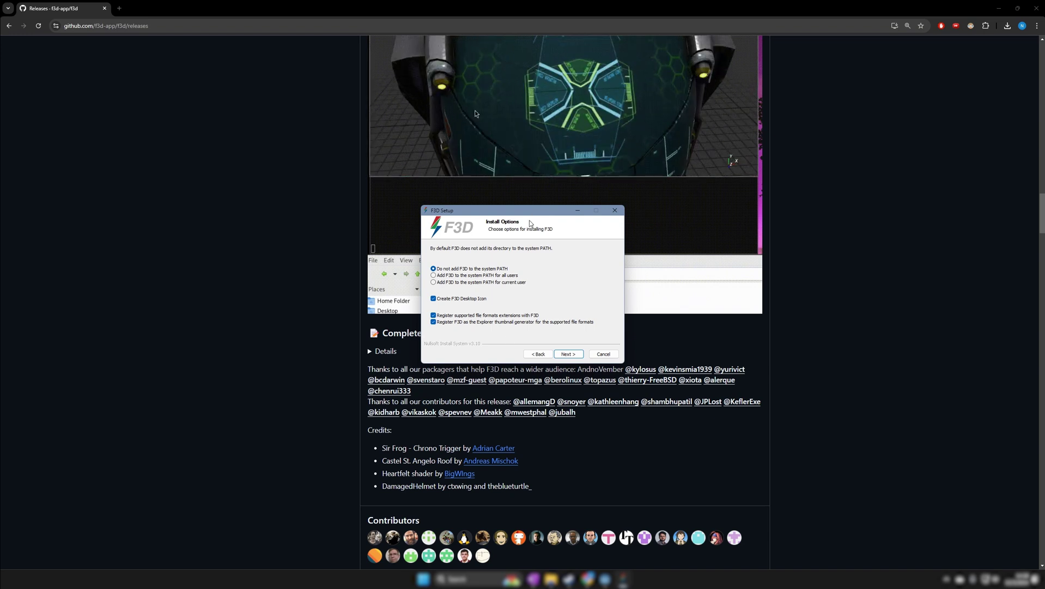
{"action": "left_click", "coordinate": [568, 355]}
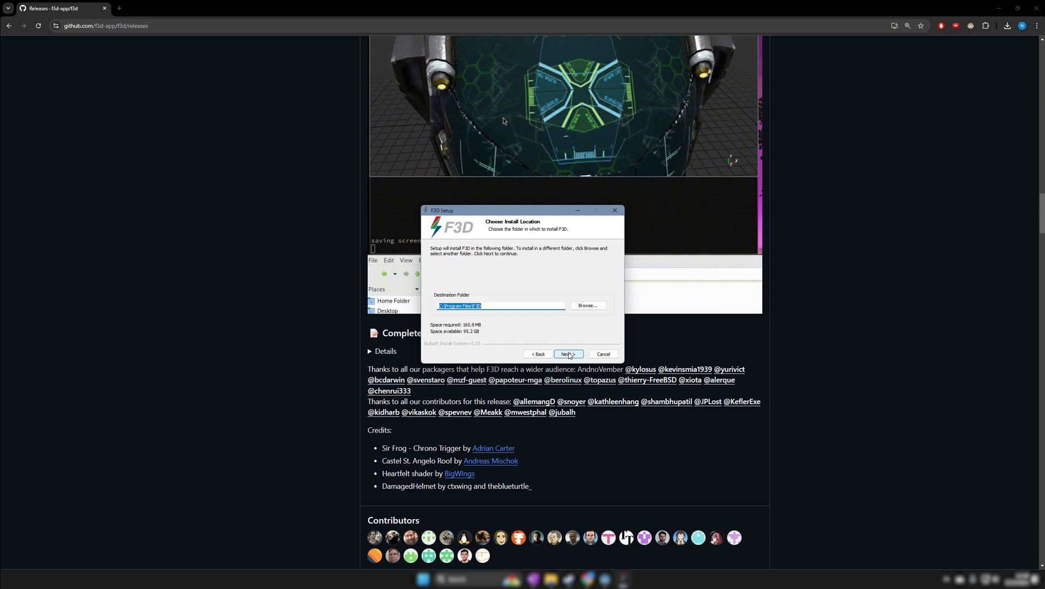
{"action": "left_click", "coordinate": [569, 355]}
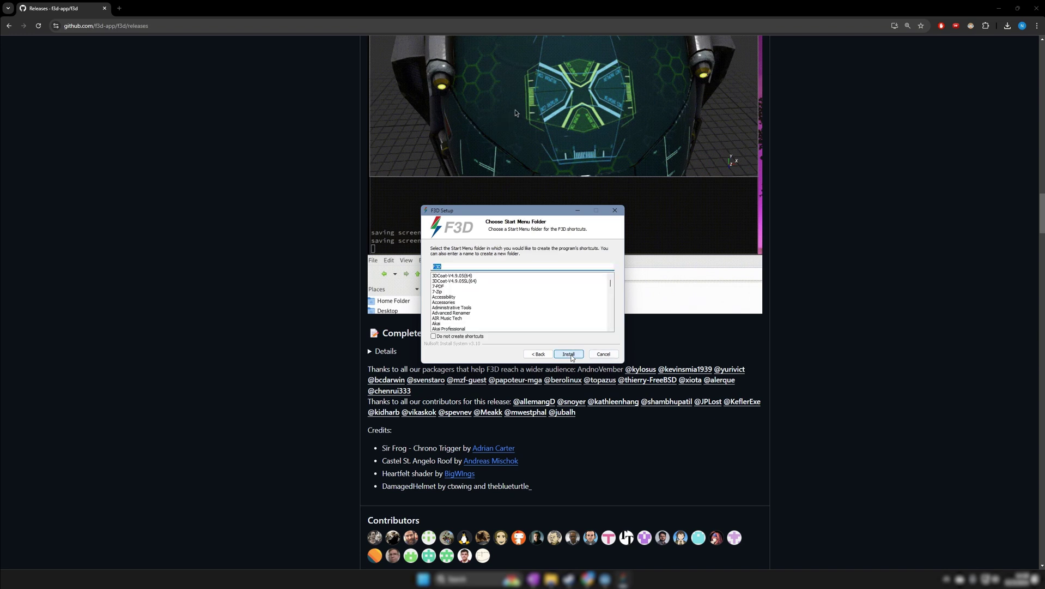
{"action": "left_click", "coordinate": [569, 354]}
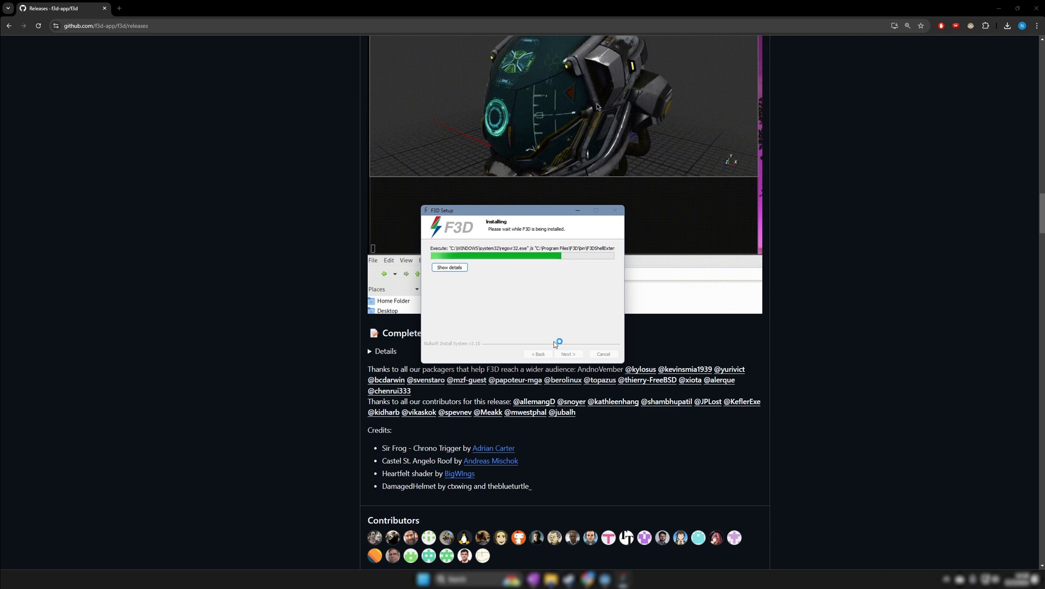
Close the finished installer and open 1Story_GableRoof_Mat.fbx in F3D, centred on screen.
{"action": "left_click", "coordinate": [567, 354]}
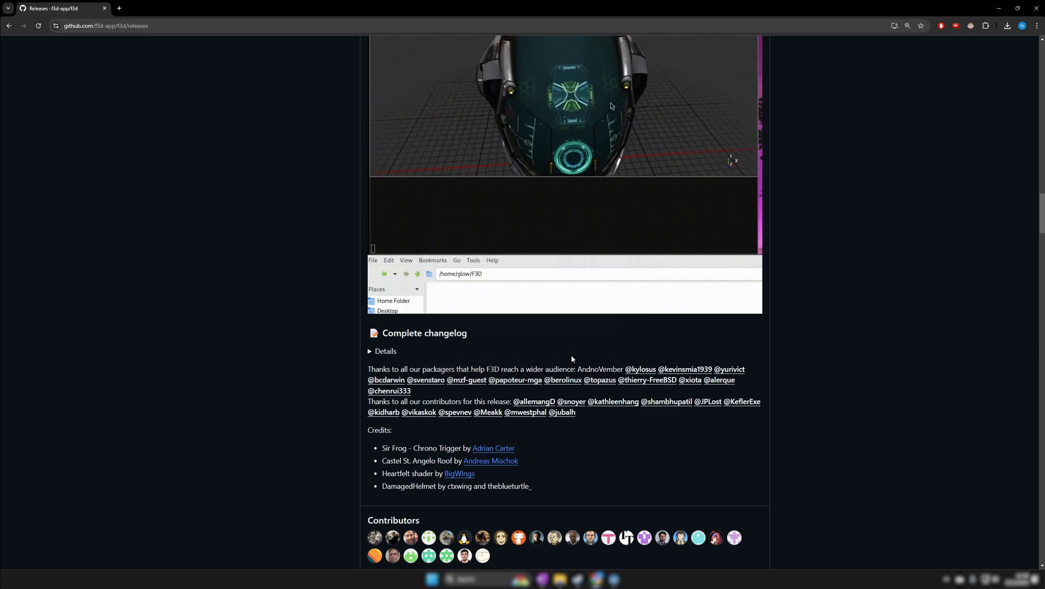
{"action": "mouse_move", "coordinate": [578, 579]}
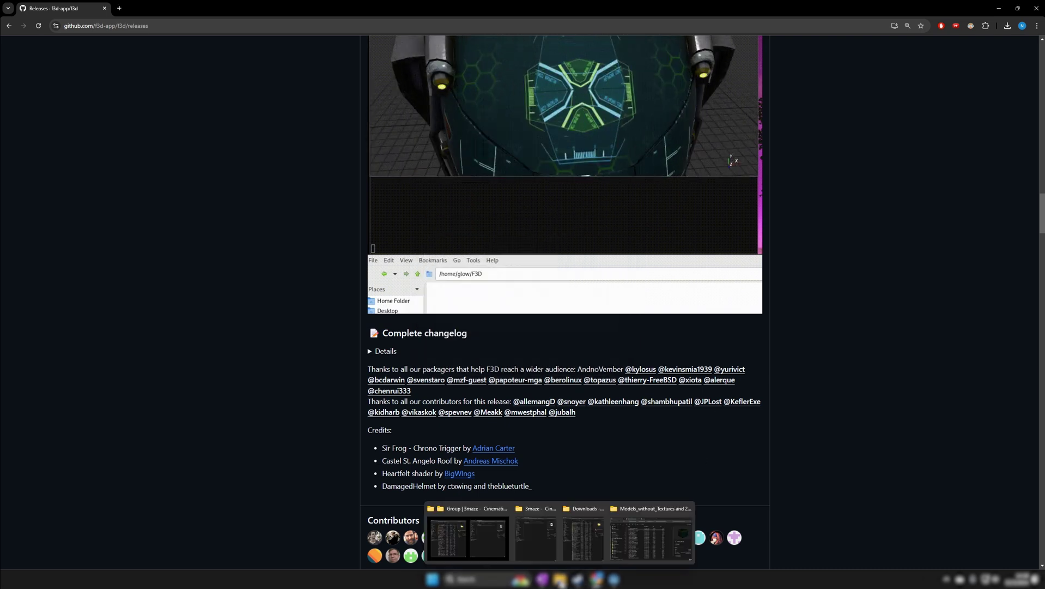
{"action": "left_click", "coordinate": [652, 537]}
{"action": "left_click", "coordinate": [462, 260]}
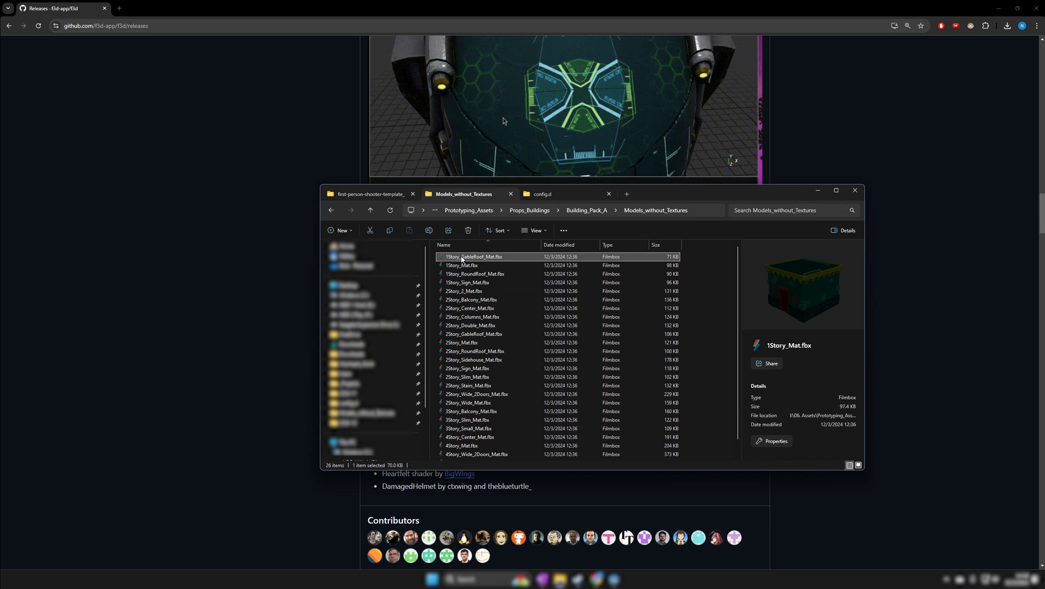
{"action": "double_click", "coordinate": [462, 259]}
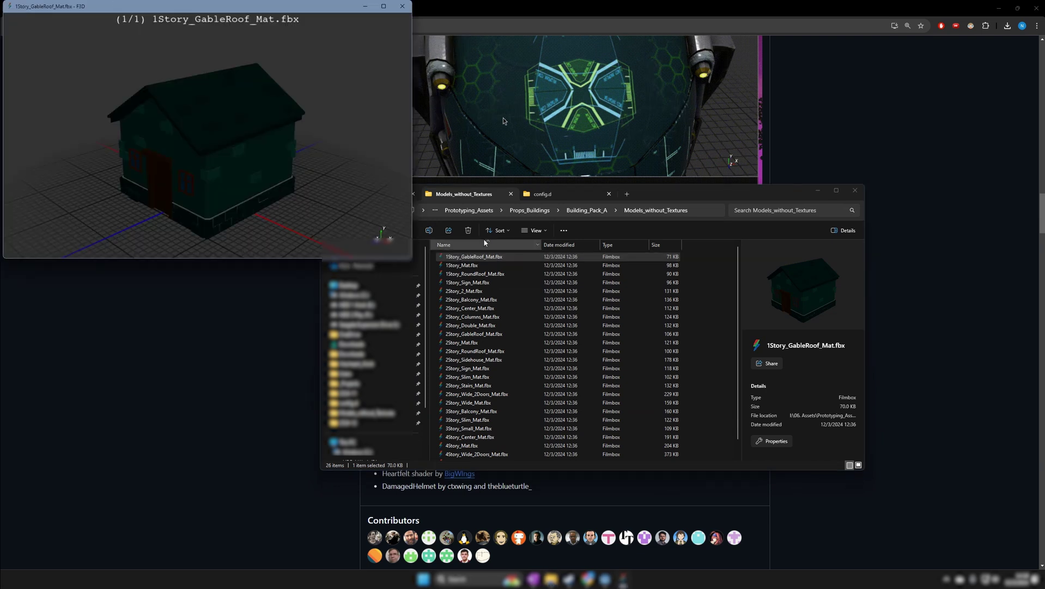
{"action": "left_click_drag", "start_coordinate": [280, 9], "coordinate": [611, 161]}
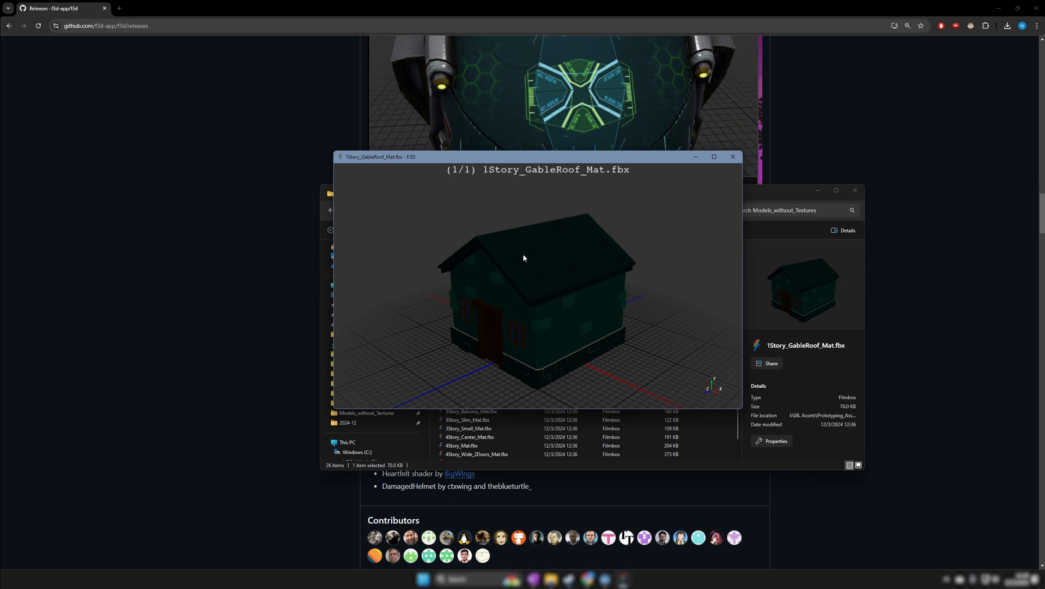
Show the cheat sheet, maximize F3D, orbit slightly, and raise light intensity to 1.40.
{"action": "key", "text": "h"}
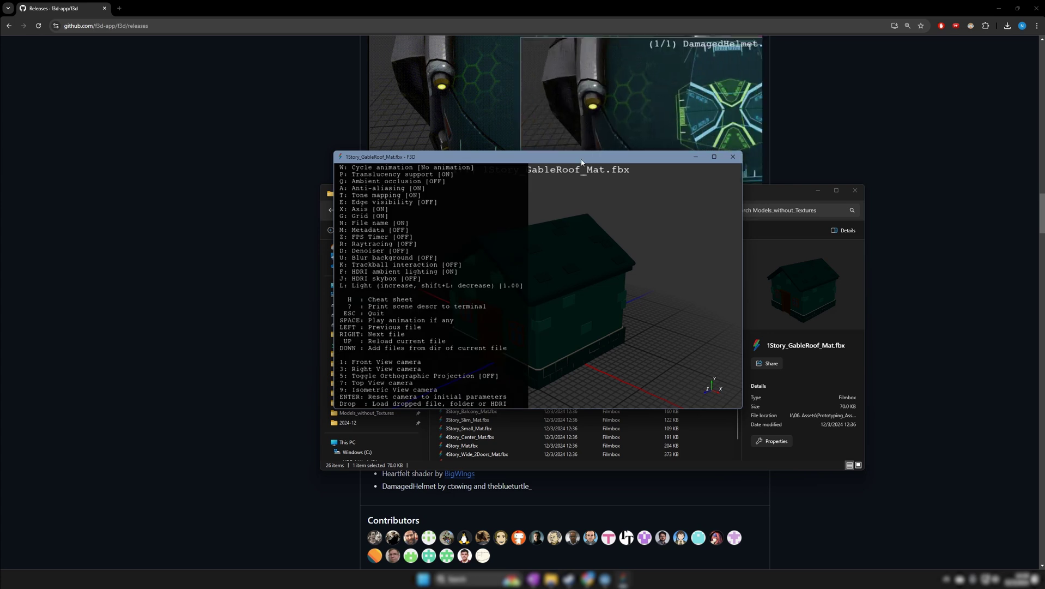
{"action": "left_click", "coordinate": [714, 157]}
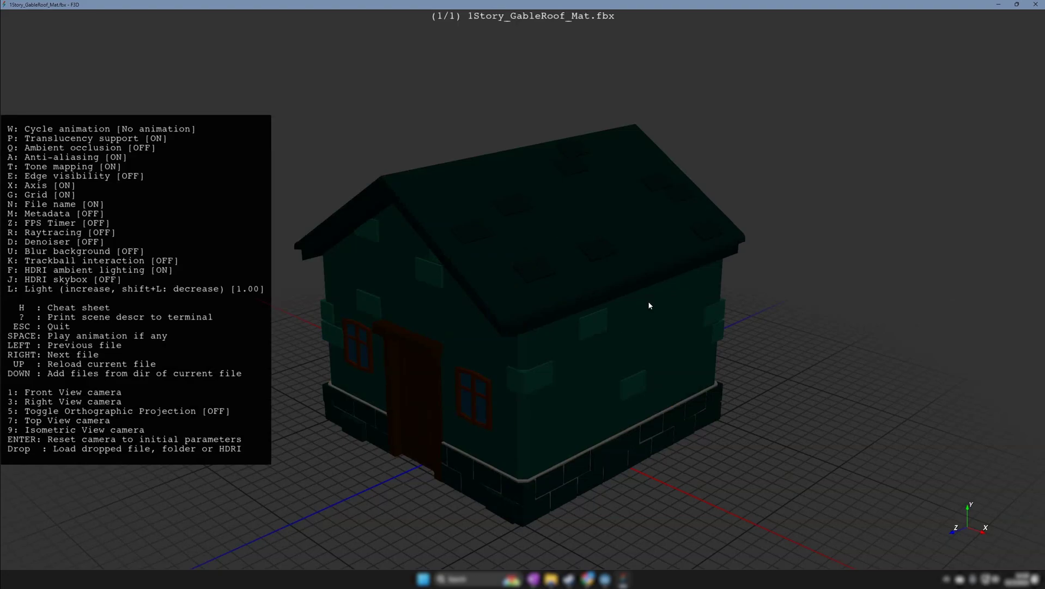
{"action": "left_click_drag", "start_coordinate": [649, 305], "coordinate": [603, 303]}
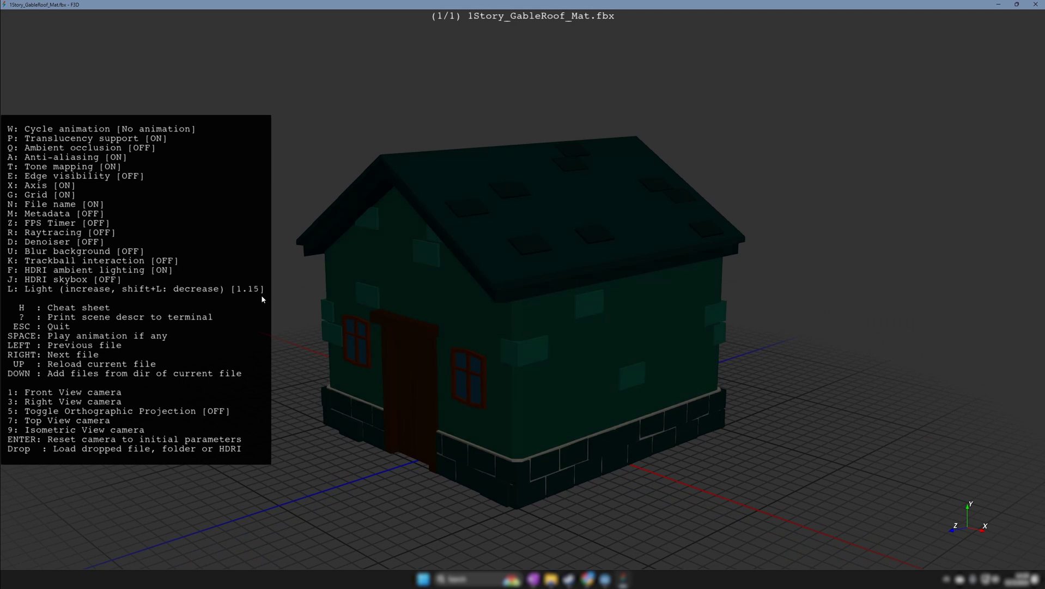
{"action": "key", "text": "l"}
{"action": "key", "text": "l"}
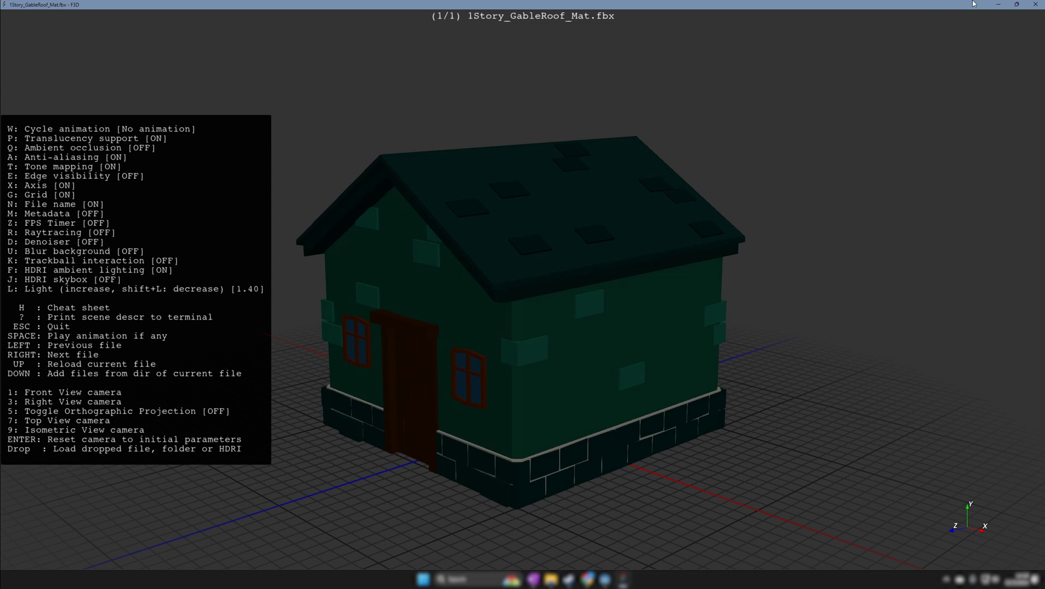
{"action": "left_click", "coordinate": [1035, 6]}
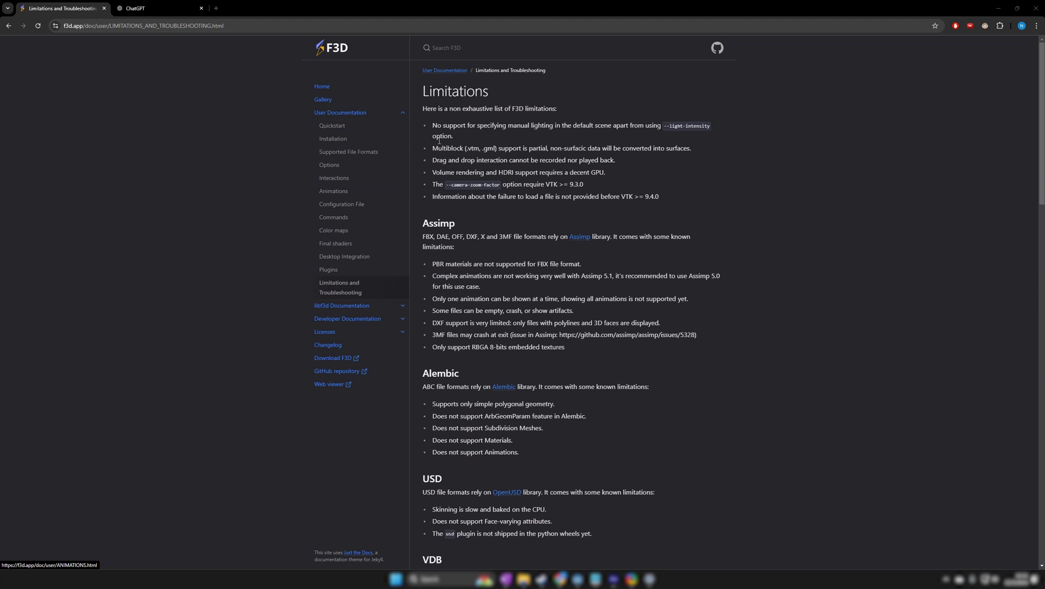
{"action": "left_click_drag", "start_coordinate": [432, 125], "coordinate": [474, 141]}
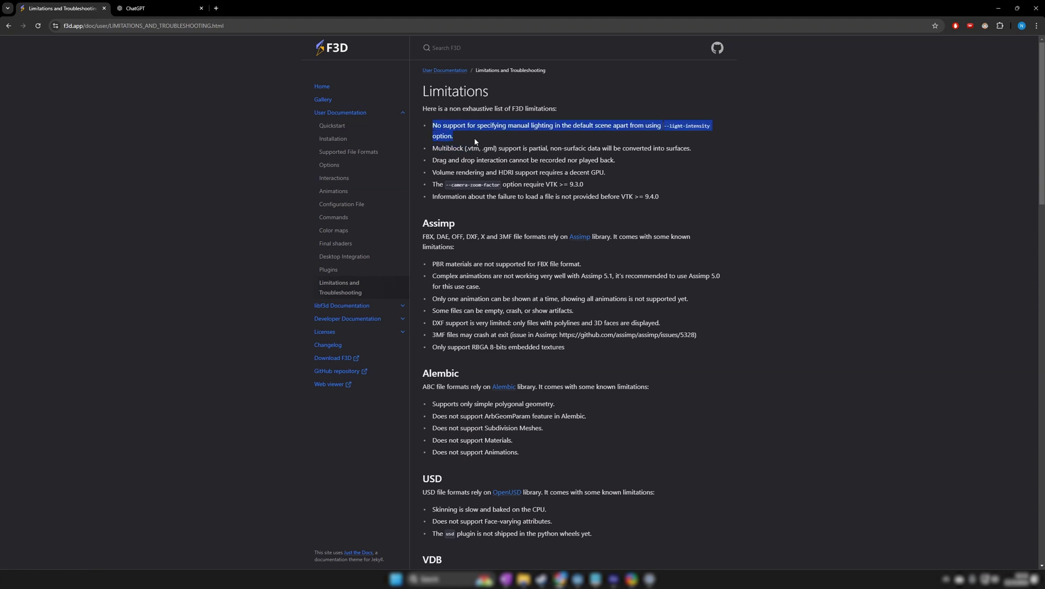
{"action": "left_click", "coordinate": [710, 126]}
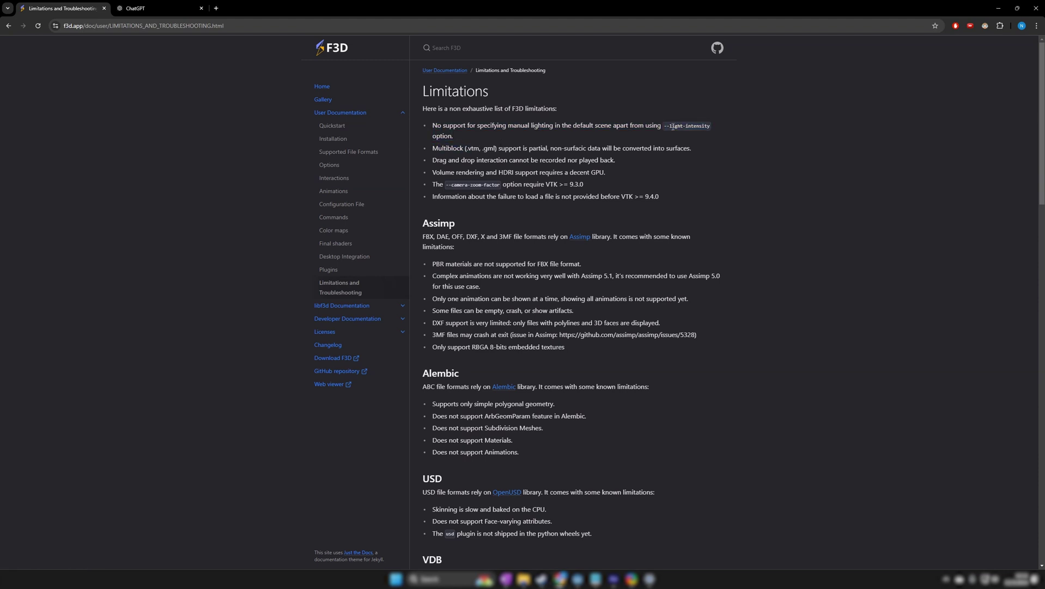
{"action": "left_click_drag", "start_coordinate": [670, 126], "coordinate": [711, 126]}
{"action": "left_click", "coordinate": [572, 125]}
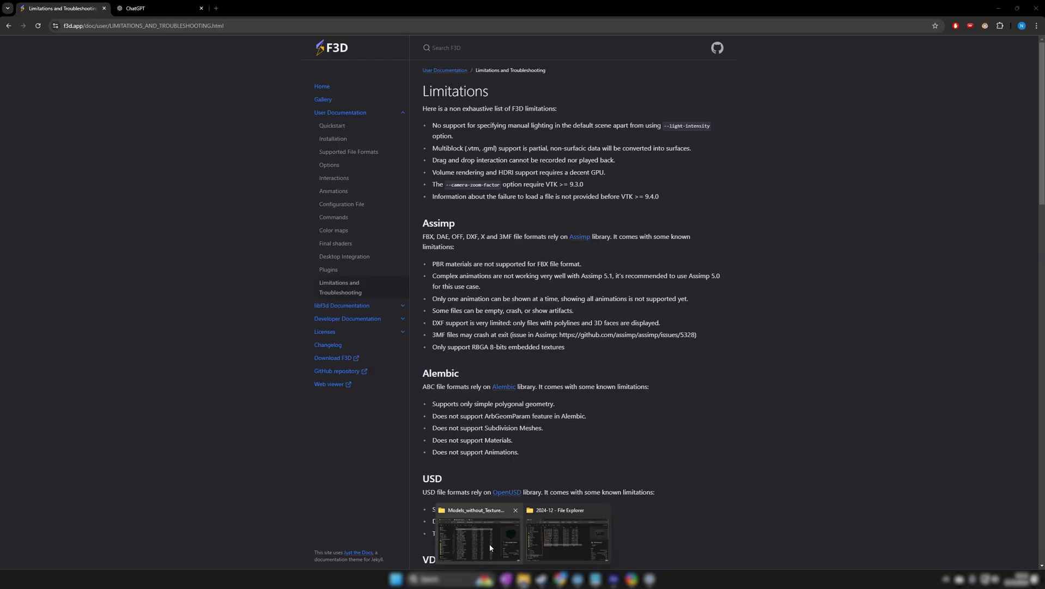
Navigate from the F3D install folder into share\f3d\configs\config.d and select 10_global.json.
{"action": "left_click", "coordinate": [513, 524]}
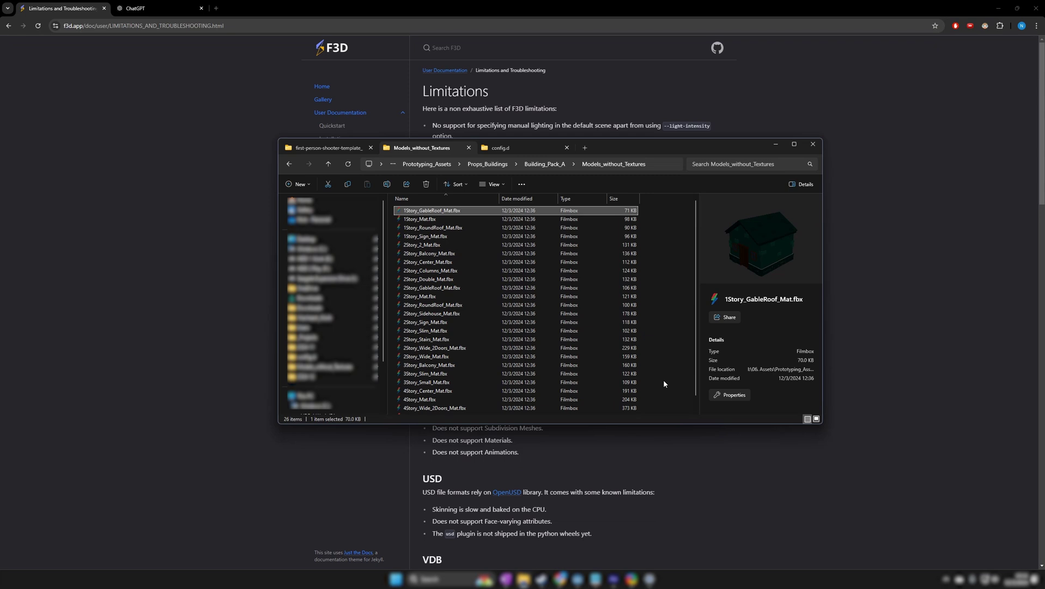
{"action": "left_click", "coordinate": [483, 143]}
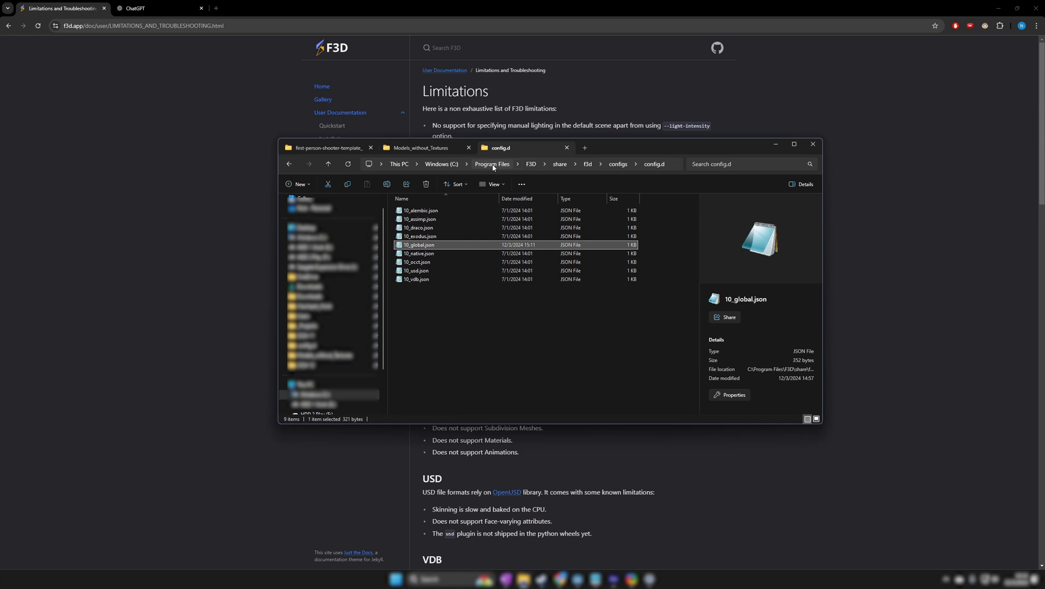
{"action": "left_click", "coordinate": [531, 164]}
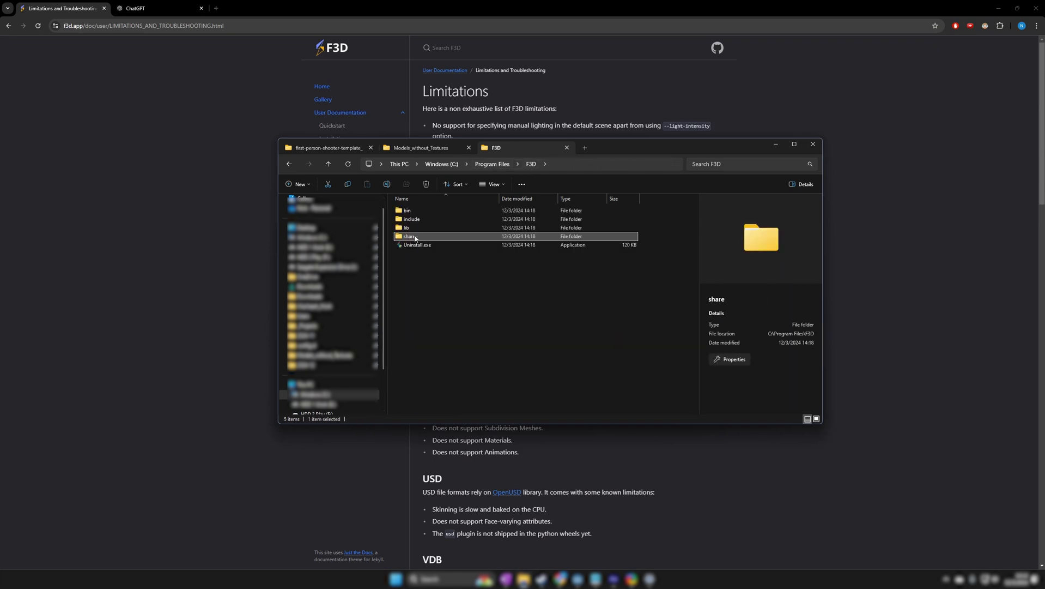
{"action": "double_click", "coordinate": [414, 236]}
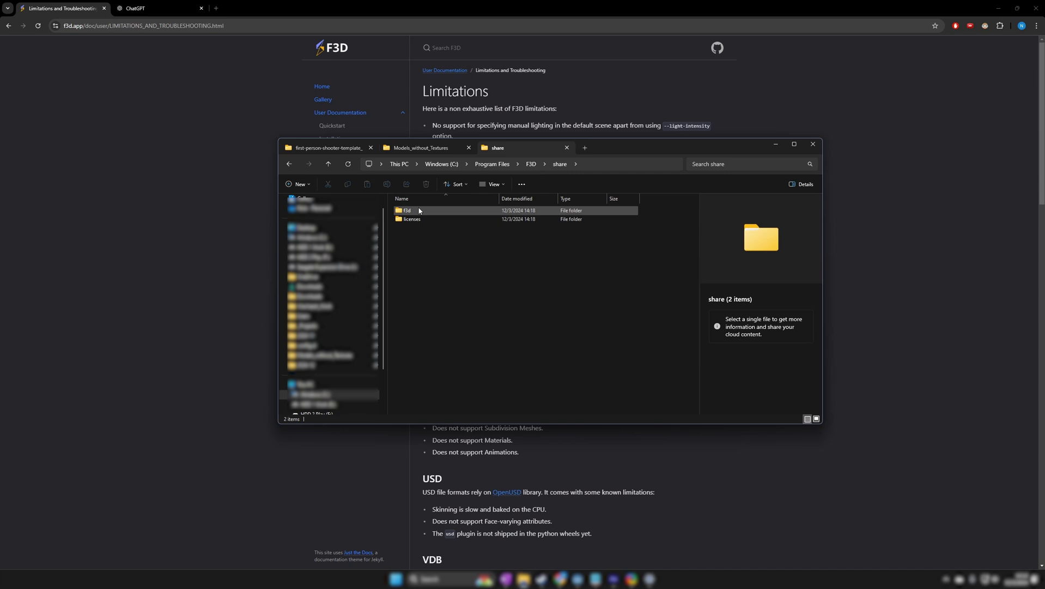
{"action": "double_click", "coordinate": [419, 212]}
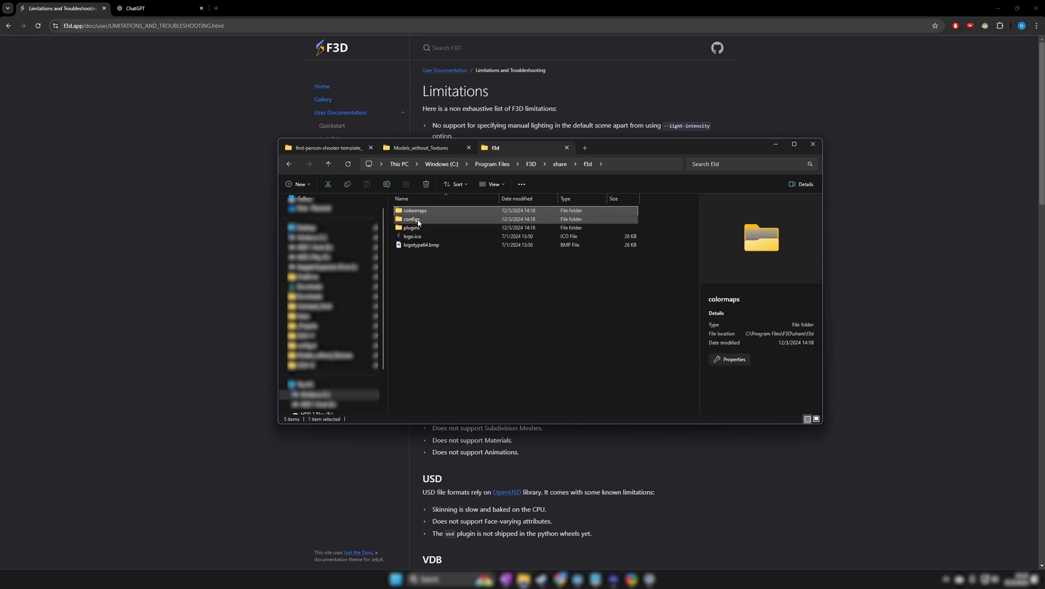
{"action": "double_click", "coordinate": [419, 211]}
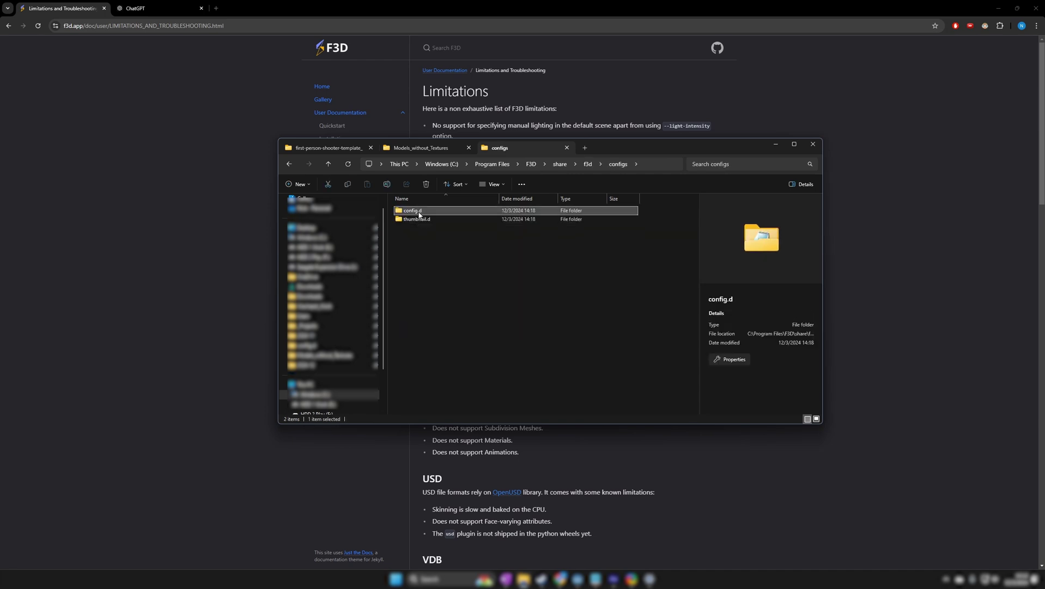
{"action": "double_click", "coordinate": [418, 211]}
{"action": "left_click", "coordinate": [428, 246]}
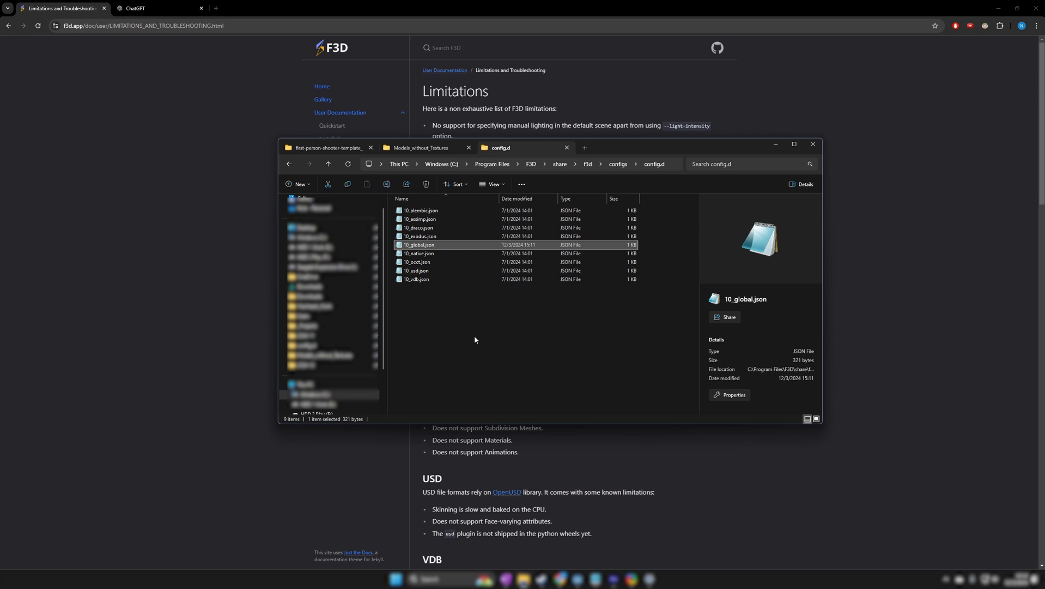
Launch Notepad as administrator from a Start search.
{"action": "key", "text": "super"}
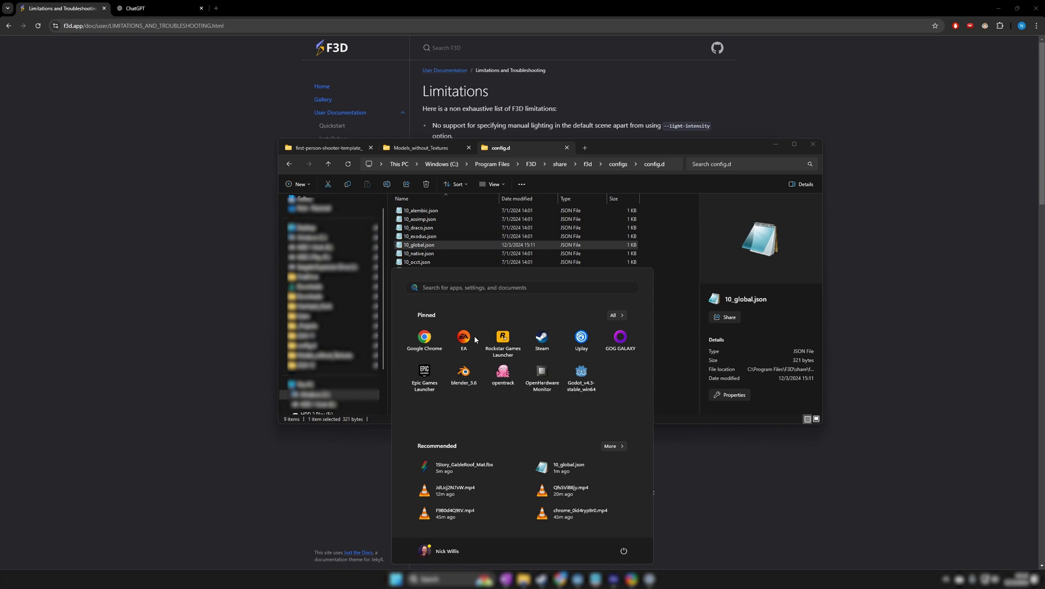
{"action": "type", "text": "niote"}
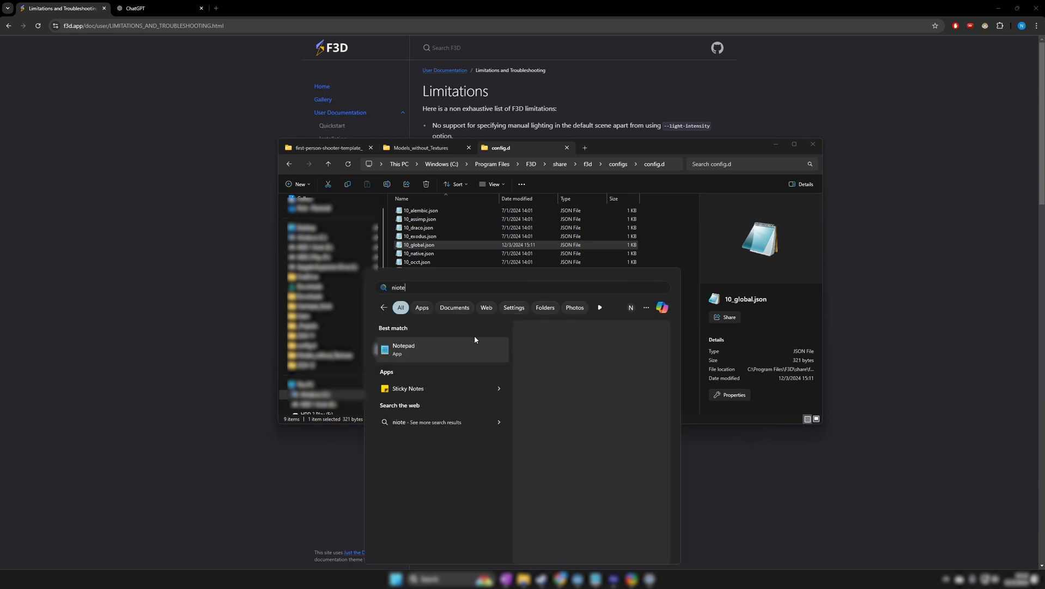
{"action": "right_click", "coordinate": [420, 356]}
{"action": "left_click", "coordinate": [447, 367]}
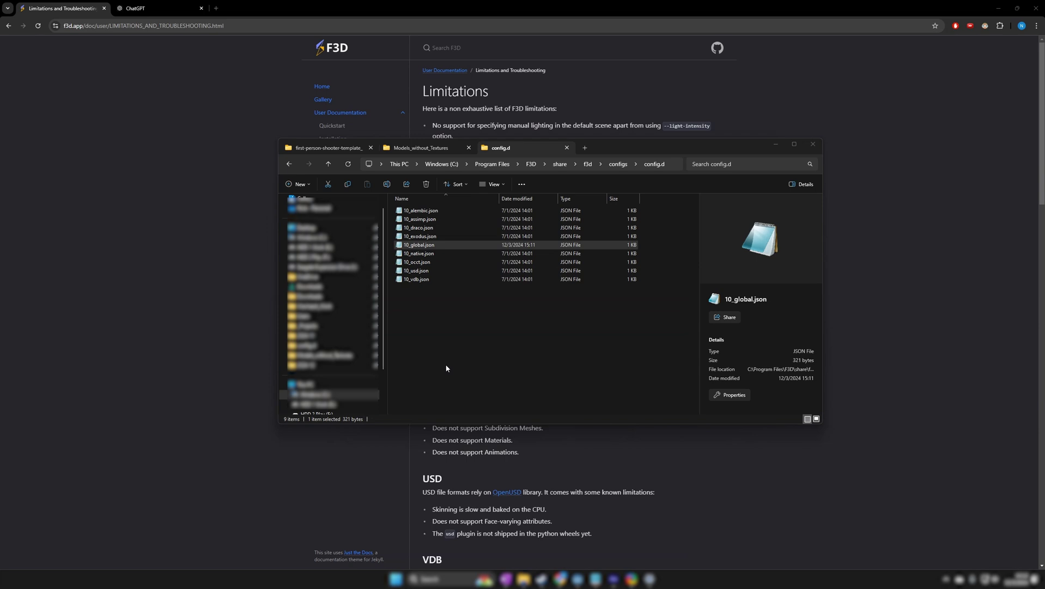
{"action": "left_click_drag", "start_coordinate": [376, 105], "coordinate": [465, 118]}
Open the File > Open dialog and set the file type filter to All files (*.*).
{"action": "left_click", "coordinate": [198, 135]}
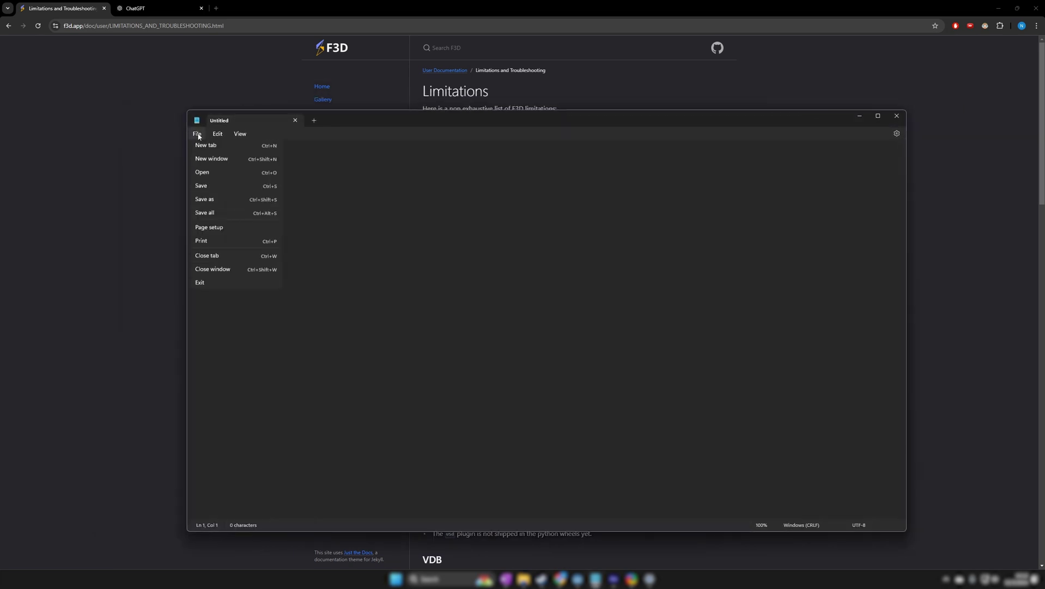
{"action": "left_click", "coordinate": [202, 175]}
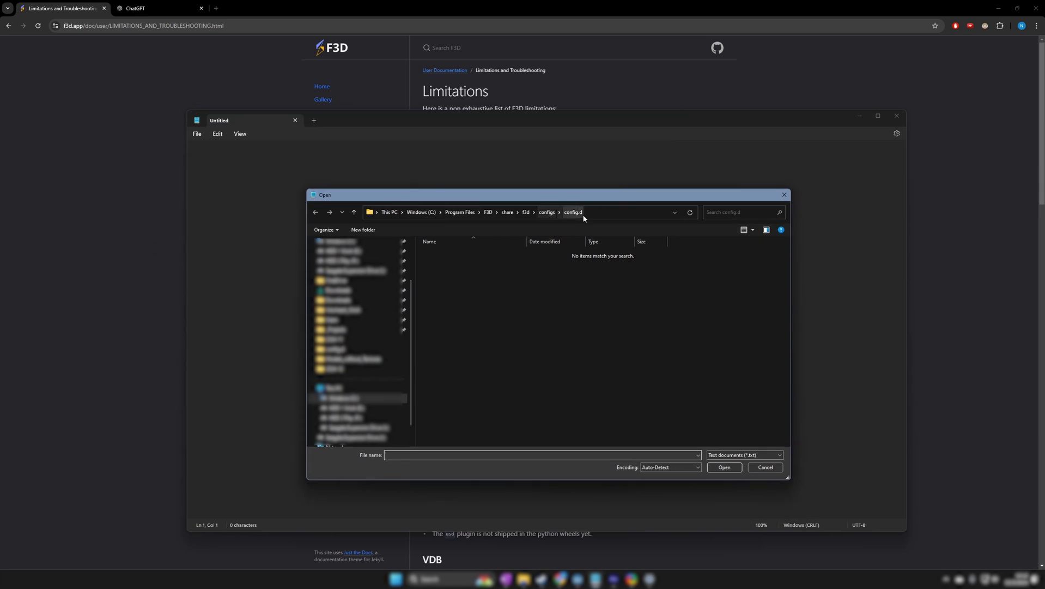
{"action": "left_click", "coordinate": [739, 456]}
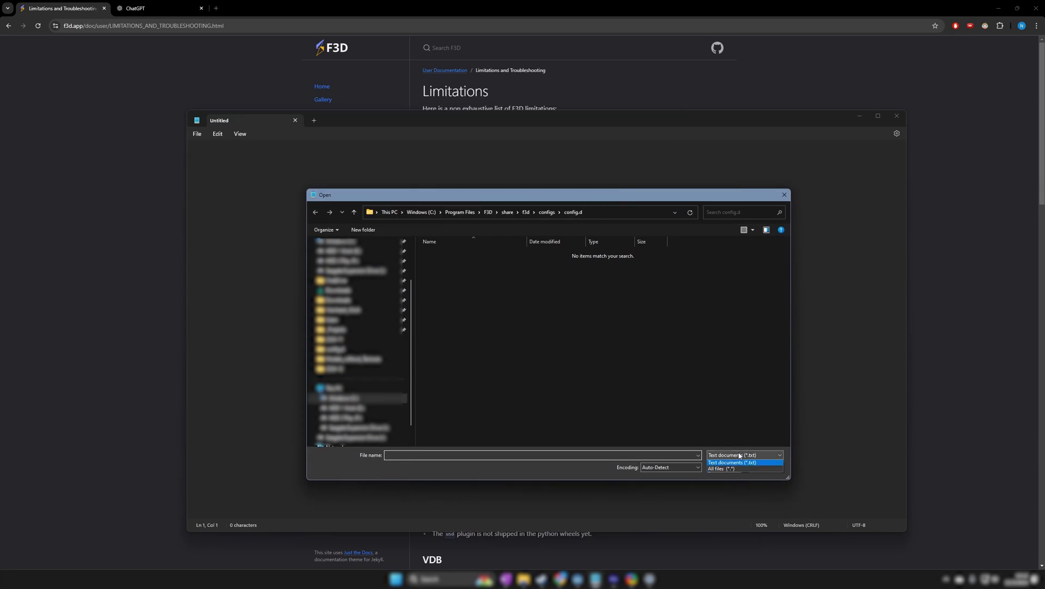
{"action": "left_click", "coordinate": [732, 468]}
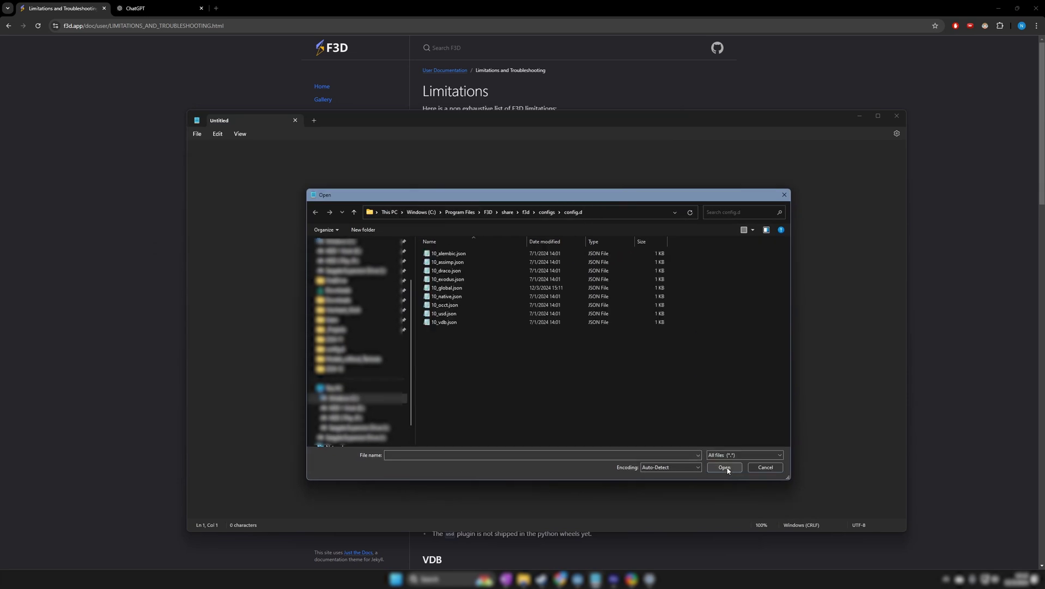
Open config.d's 10_global.json and add "light-intensity": "3.5" after the animation-progress line.
{"action": "left_click", "coordinate": [459, 289]}
{"action": "double_click", "coordinate": [458, 291]}
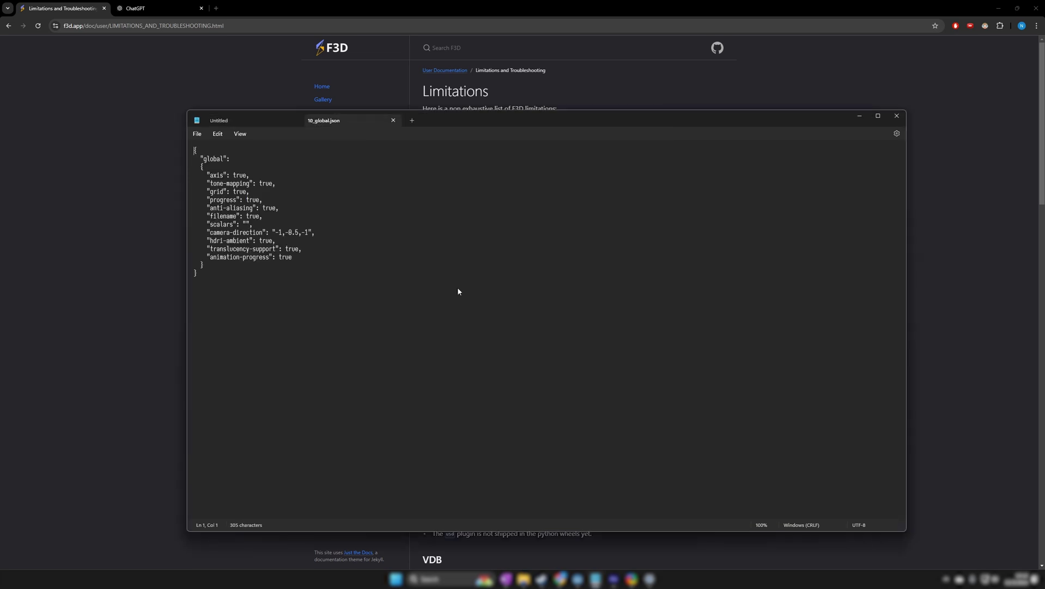
{"action": "left_click", "coordinate": [301, 260]}
{"action": "type", "text": ","}
{"action": "key", "text": "Return"}
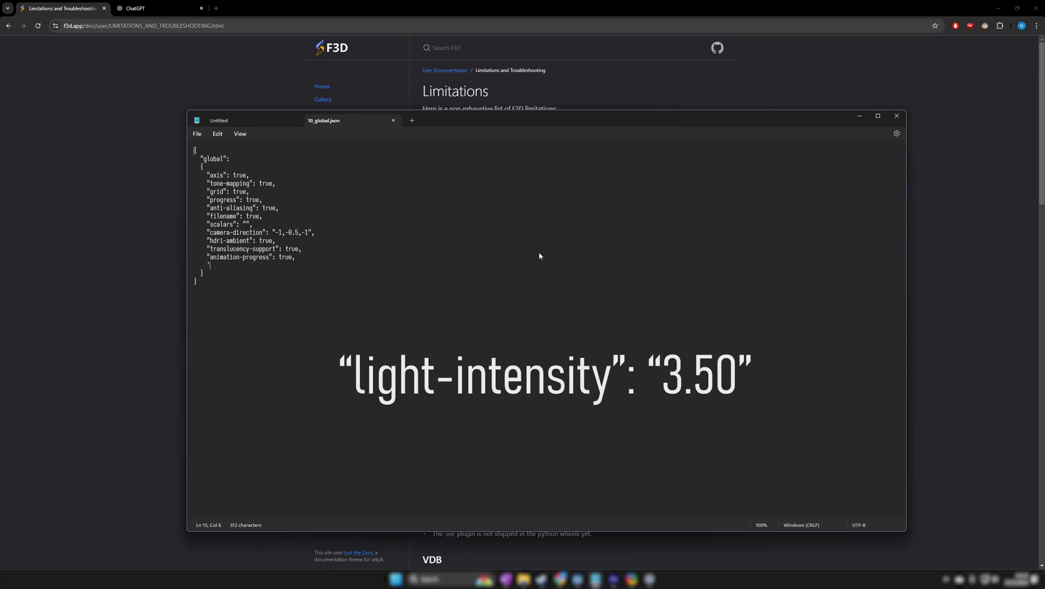
{"action": "type", "text": "'lu"}
{"action": "key", "text": "BackSpace"}
{"action": "key", "text": "BackSpace"}
{"action": "type", "text": "\"light-"}
{"action": "type", "text": "intensity"}
{"action": "type", "text": "\":"}
{"action": "type", "text": " \""}
{"action": "type", "text": "#.5"}
{"action": "key", "text": "BackSpace"}
{"action": "type", "text": "3"}
Review the edited lines and save 10_global.json.
{"action": "left_click_drag", "start_coordinate": [341, 270], "coordinate": [157, 219]}
{"action": "left_click", "coordinate": [284, 216]}
{"action": "left_click", "coordinate": [196, 133]}
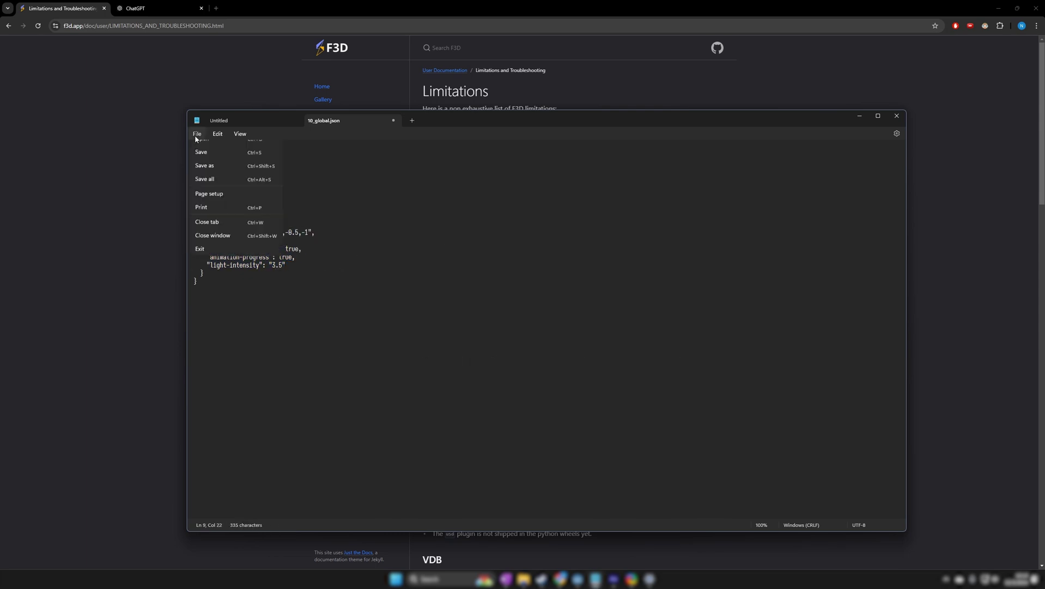
{"action": "left_click", "coordinate": [210, 185]}
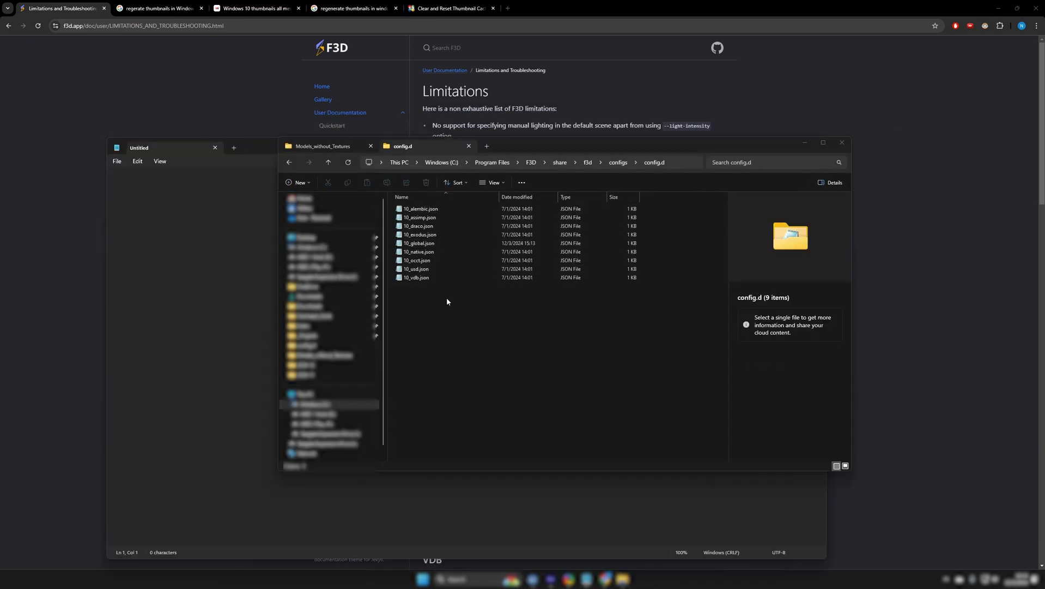
Go from config.d up to configs, into thumbnail.d, and select its 10_global.json.
{"action": "left_click", "coordinate": [623, 167]}
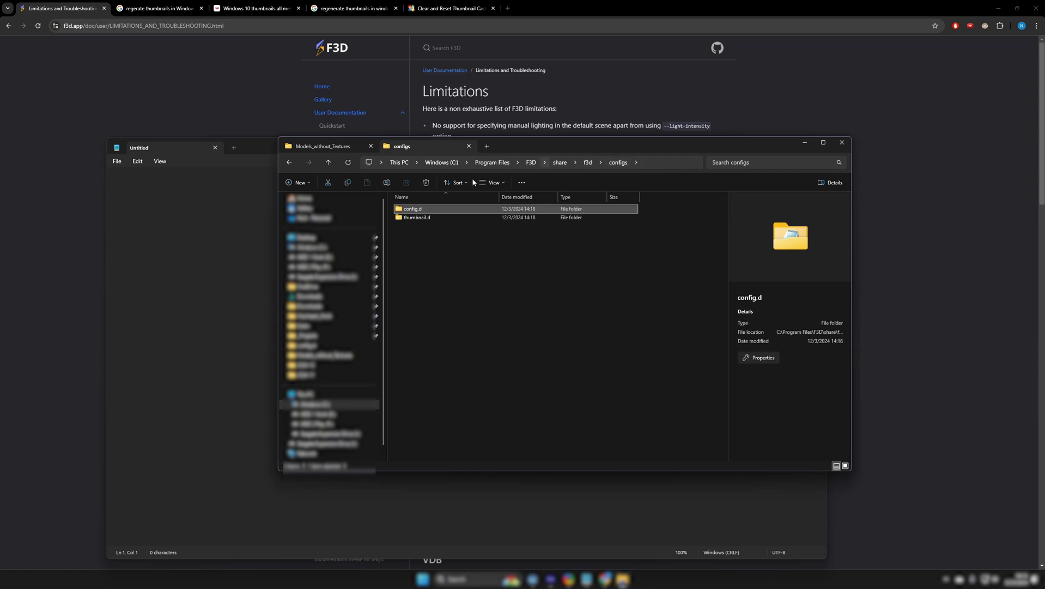
{"action": "left_click", "coordinate": [418, 218]}
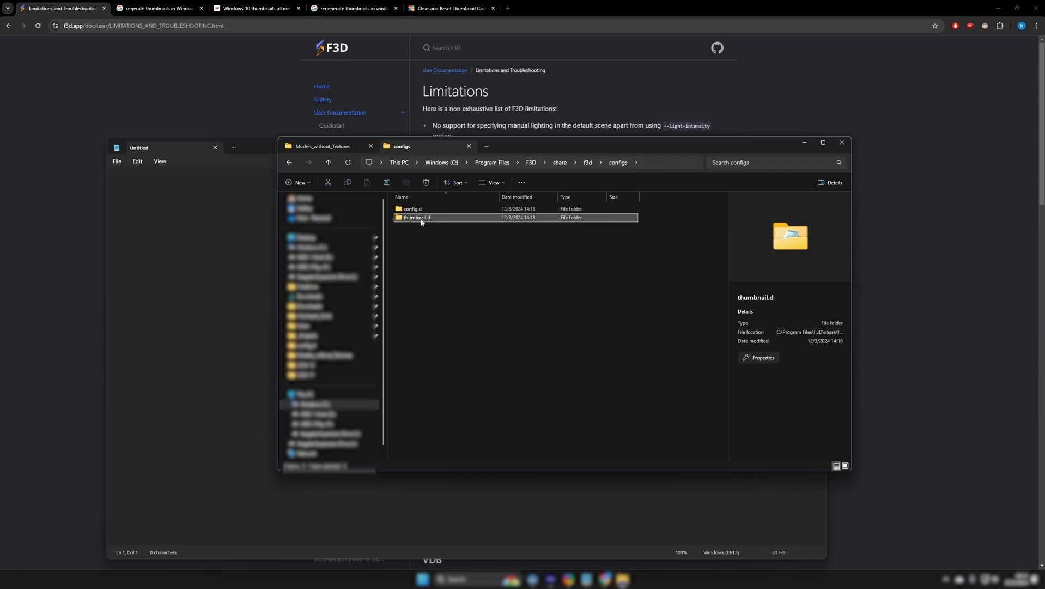
{"action": "double_click", "coordinate": [422, 218]}
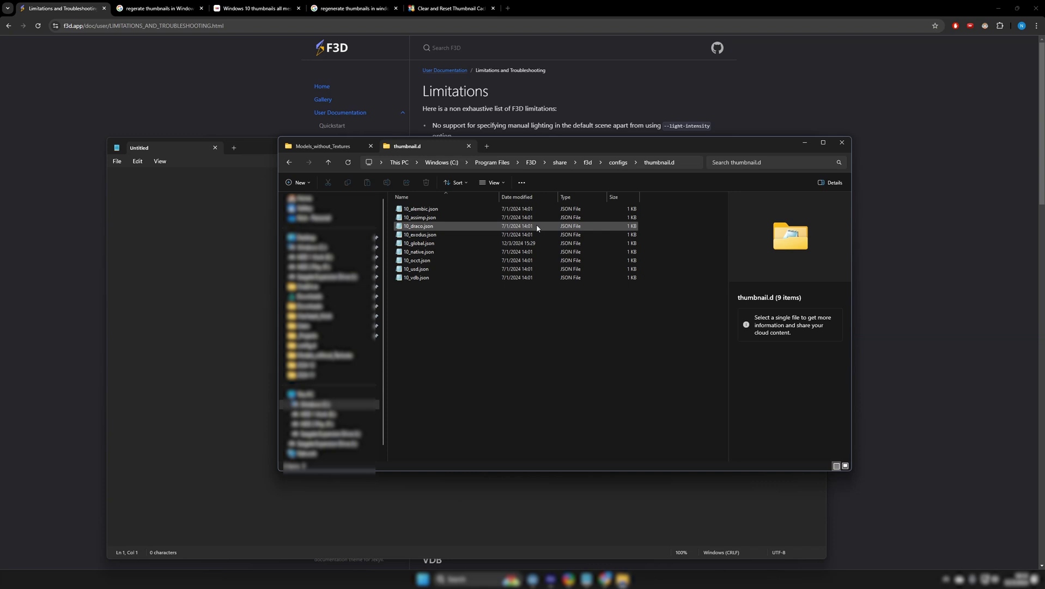
{"action": "left_click", "coordinate": [428, 244]}
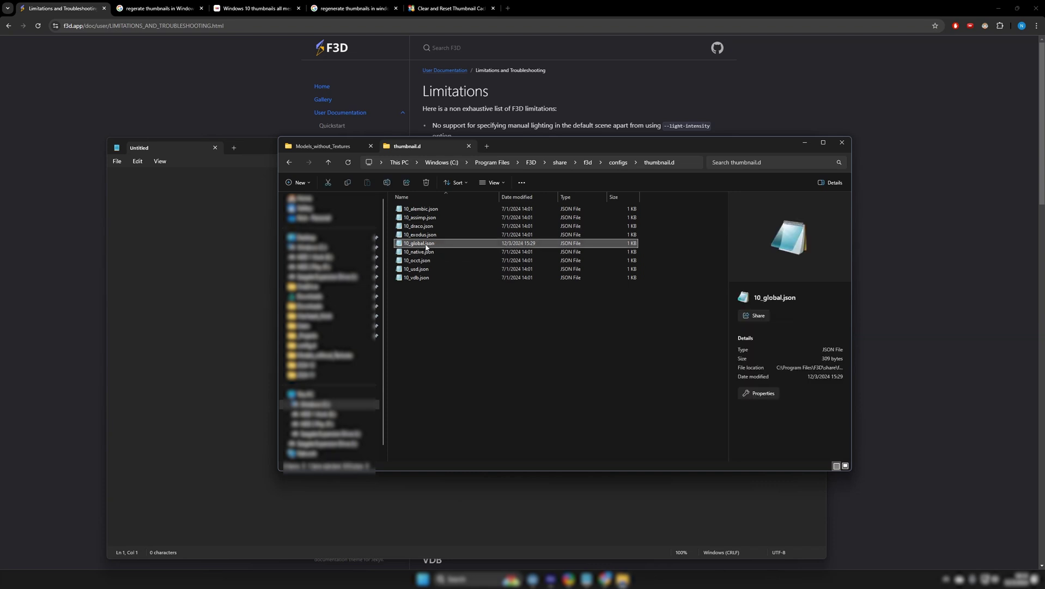
Bring Notepad forward and start opening another file from its File menu.
{"action": "left_click", "coordinate": [161, 209]}
{"action": "left_click", "coordinate": [116, 161]}
{"action": "left_click", "coordinate": [138, 160]}
{"action": "left_click", "coordinate": [117, 161]}
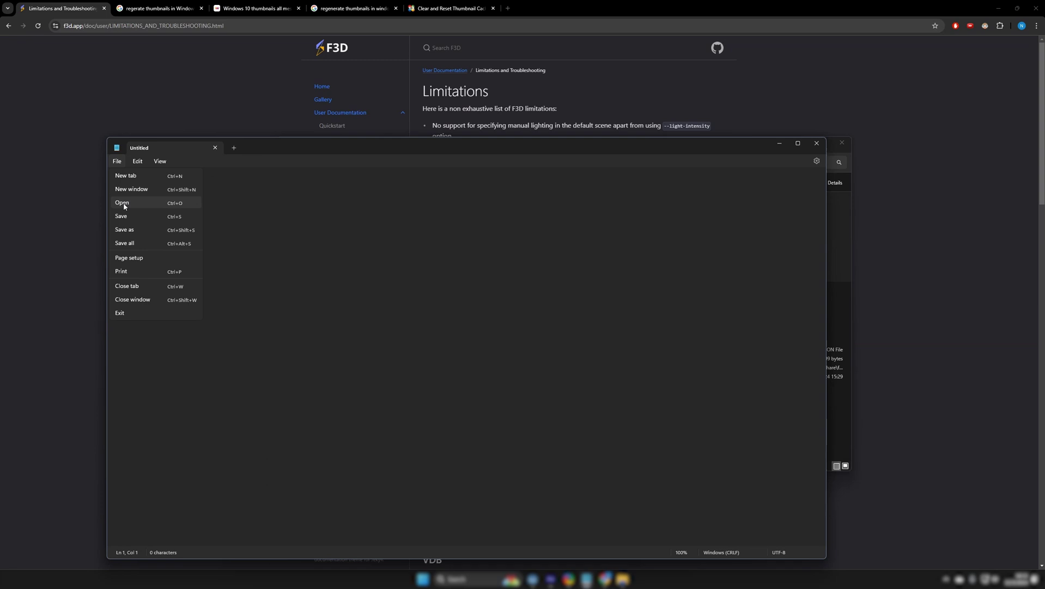
{"action": "left_click", "coordinate": [119, 204]}
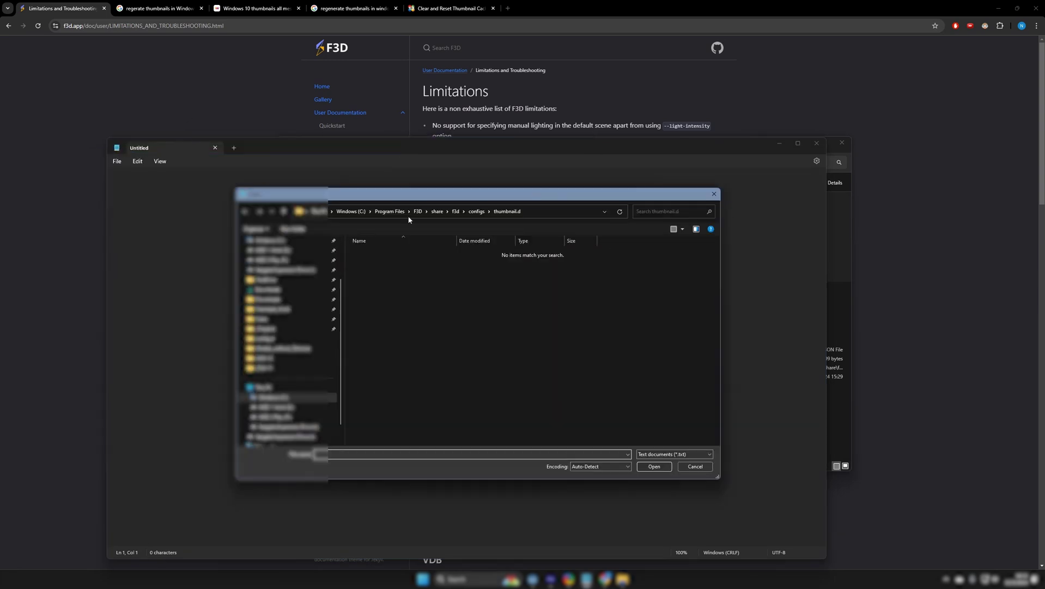
Open thumbnail.d's 10_global.json, listing All files (*.*) so the JSON files appear.
{"action": "left_click", "coordinate": [477, 212]}
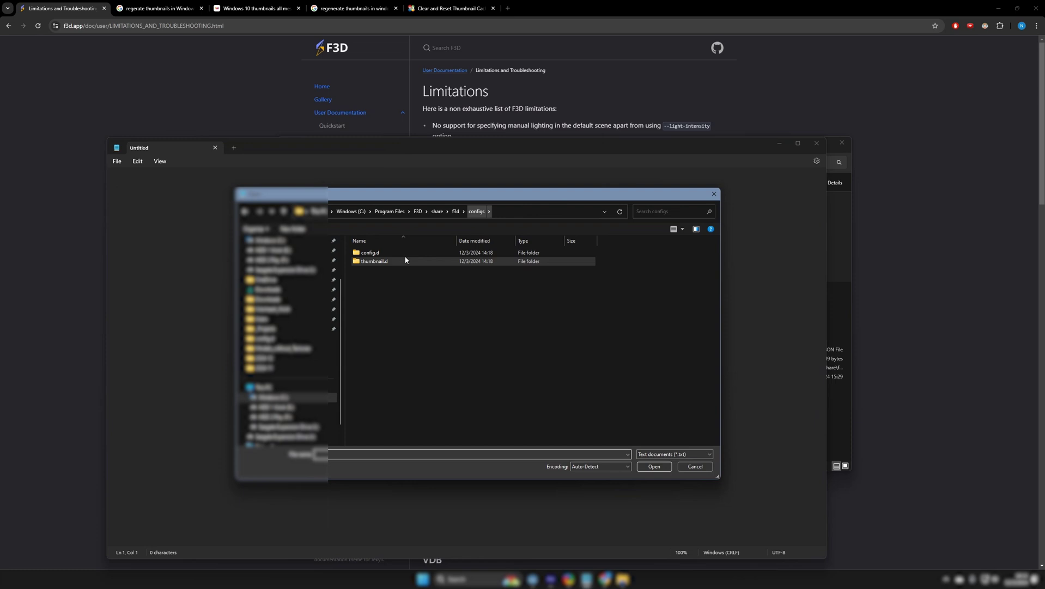
{"action": "double_click", "coordinate": [403, 261]}
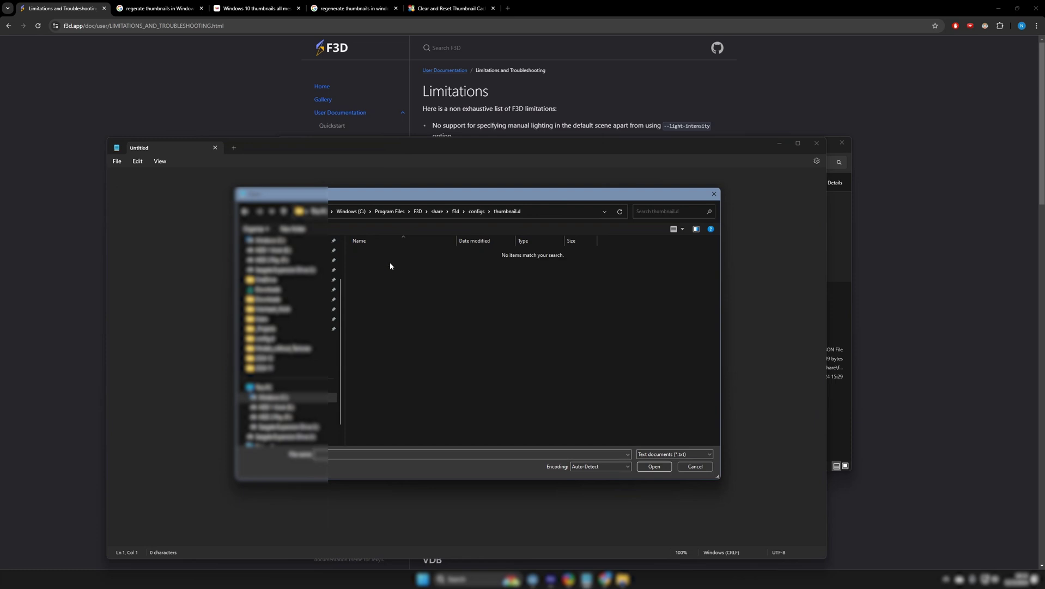
{"action": "left_click", "coordinate": [703, 458]}
{"action": "left_click", "coordinate": [648, 466]}
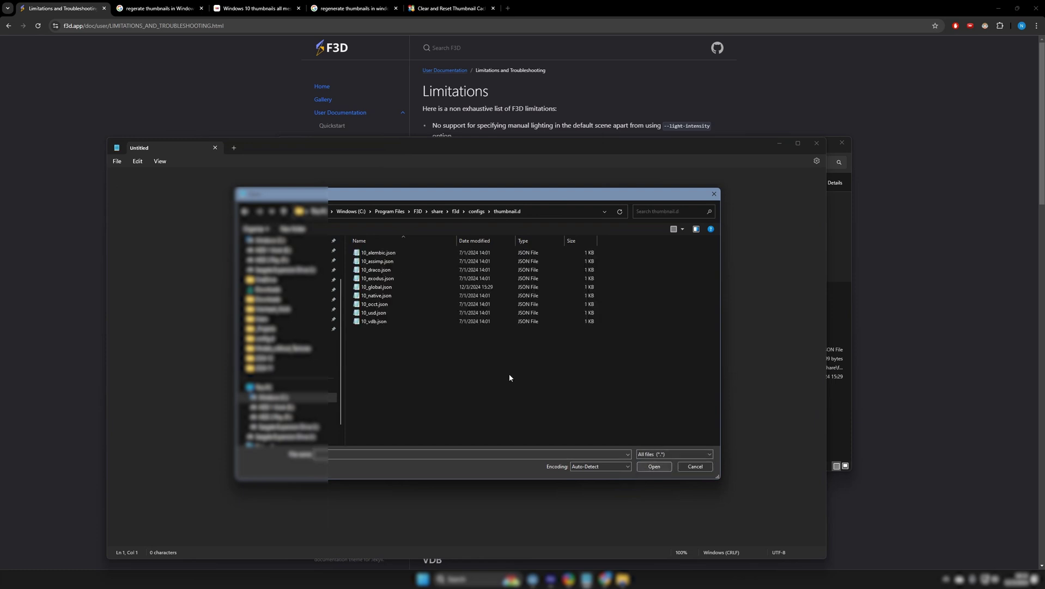
{"action": "double_click", "coordinate": [388, 287]}
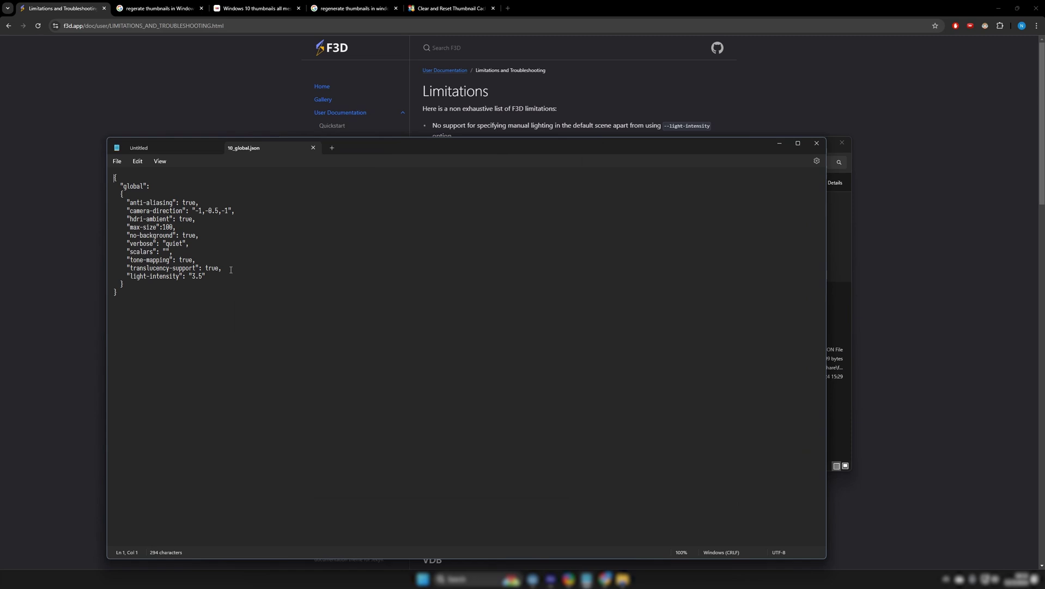
Select the "light-intensity": "3.5" line to confirm it is already present.
{"action": "left_click", "coordinate": [226, 279]}
{"action": "triple_click", "coordinate": [218, 278]}
{"action": "left_click", "coordinate": [213, 279]}
{"action": "left_click_drag", "start_coordinate": [213, 277], "coordinate": [112, 277]}
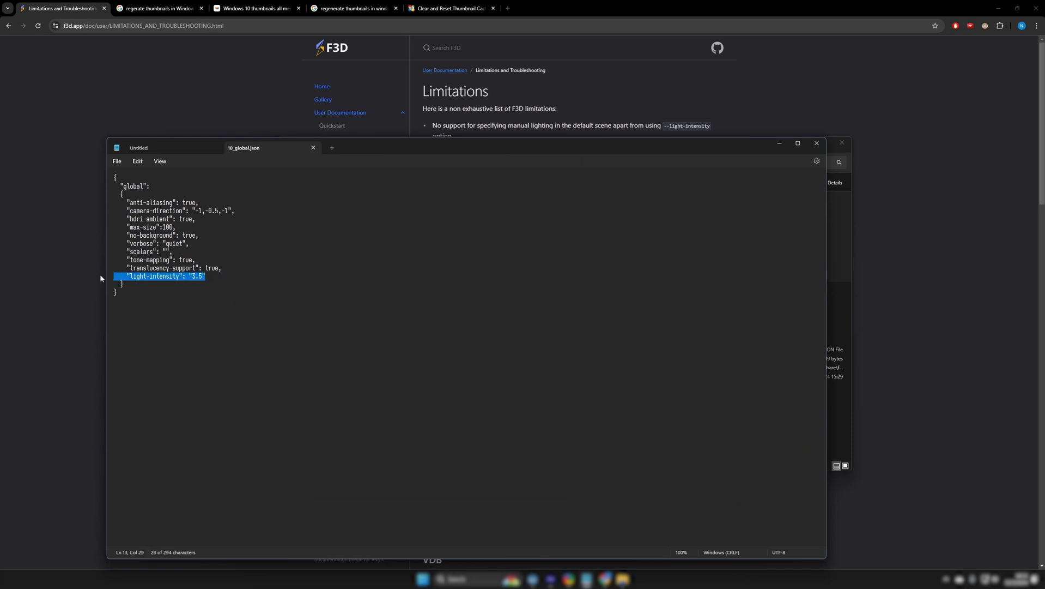
{"action": "left_click", "coordinate": [234, 270]}
{"action": "left_click_drag", "start_coordinate": [206, 277], "coordinate": [113, 277]}
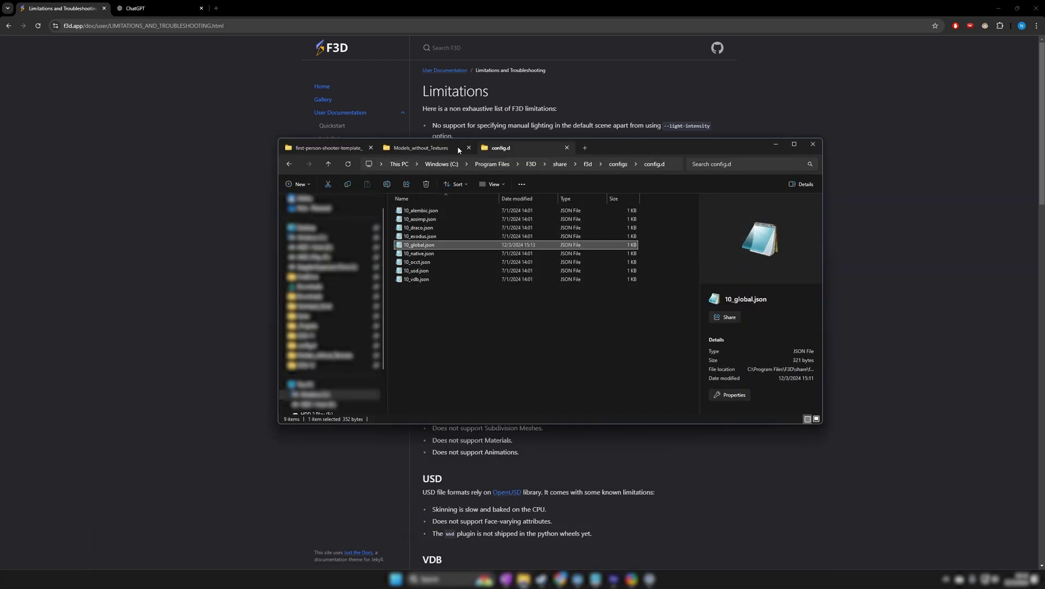
Maximize the F3D viewer, show the shortcut list, and orbit the house model.
{"action": "left_click", "coordinate": [425, 148]}
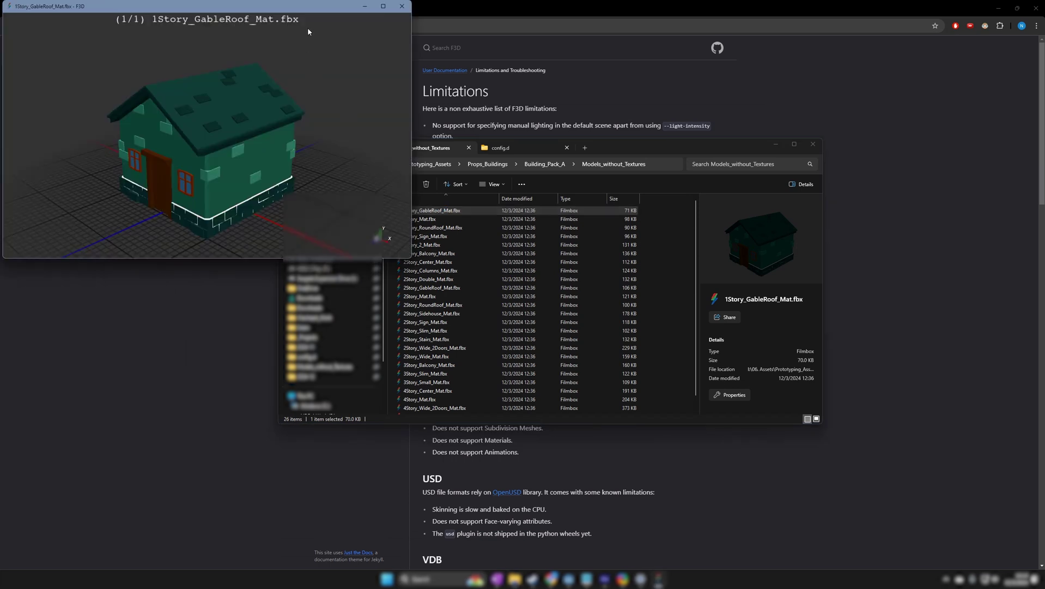
{"action": "key", "text": "super+Up"}
{"action": "left_click_drag", "start_coordinate": [489, 310], "coordinate": [571, 328]}
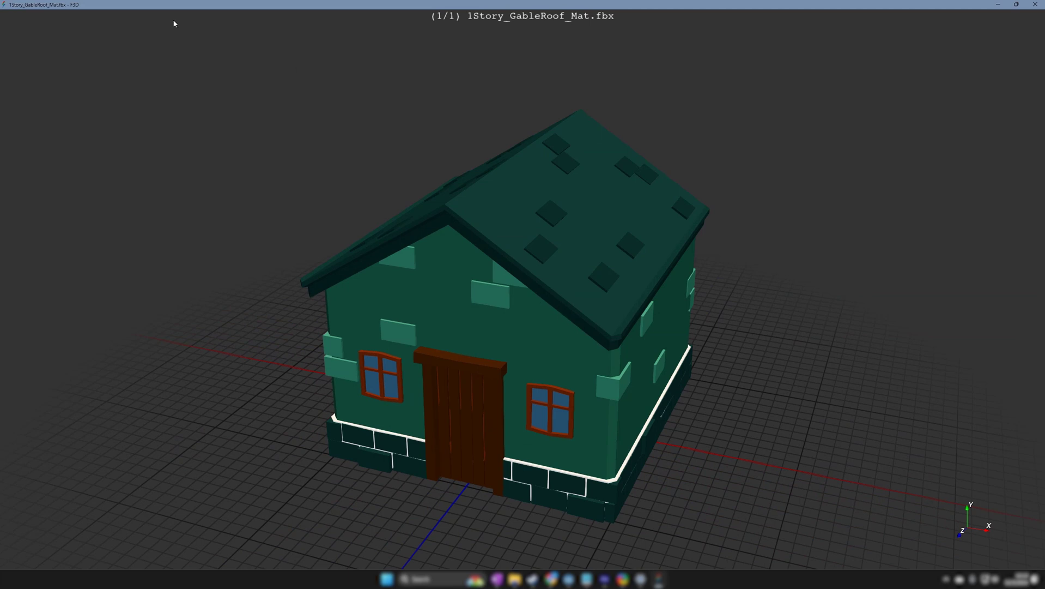
{"action": "key", "text": "h"}
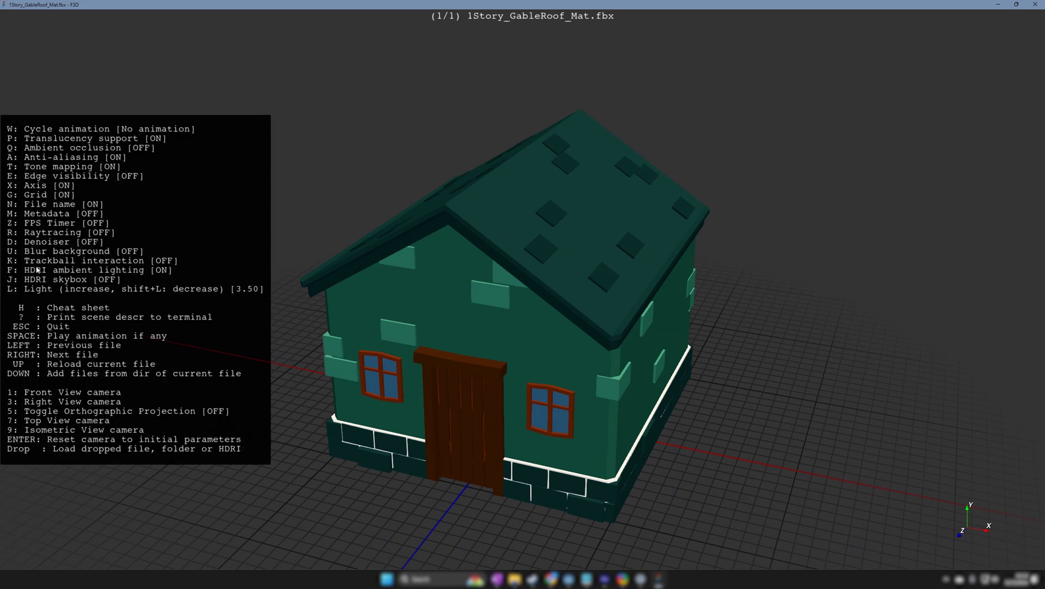
{"action": "left_click_drag", "start_coordinate": [496, 309], "coordinate": [597, 311]}
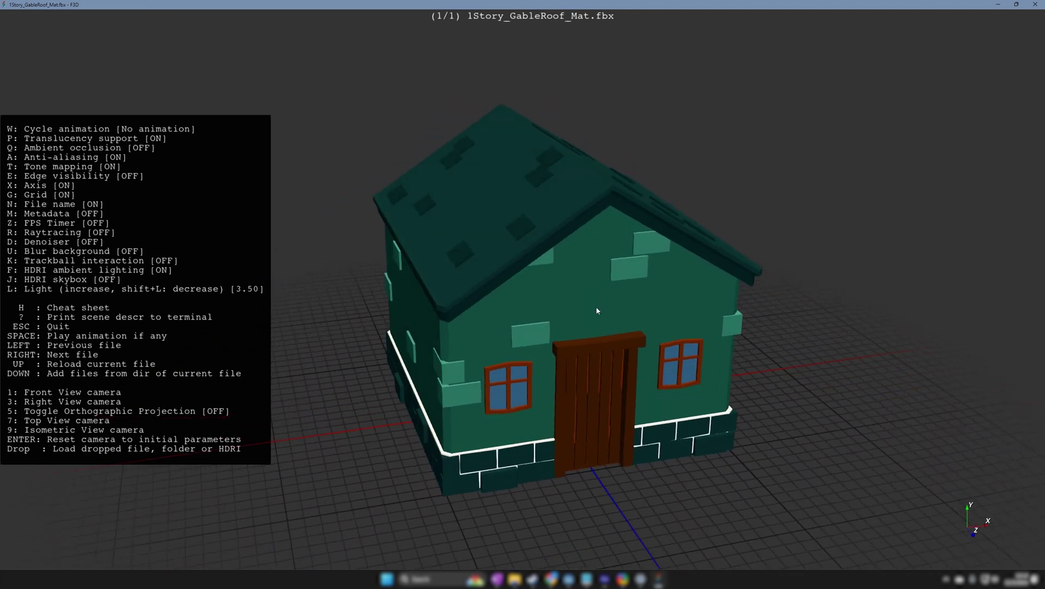
Enable ambient occlusion with Q, snap to the front view with 1, and orbit the house.
{"action": "key", "text": "q"}
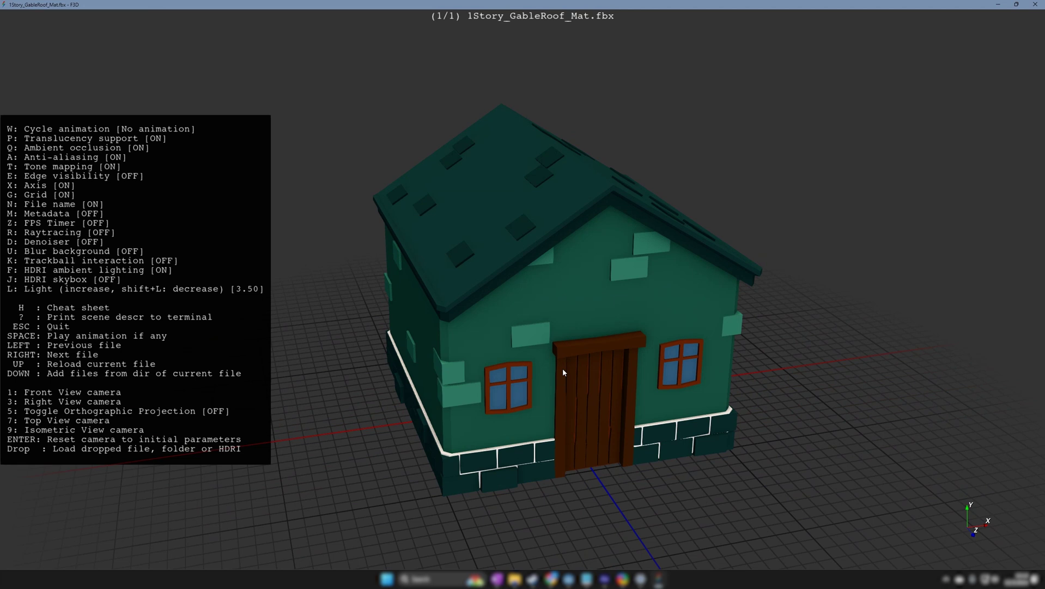
{"action": "left_click_drag", "start_coordinate": [562, 367], "coordinate": [480, 332]}
{"action": "key", "text": "1"}
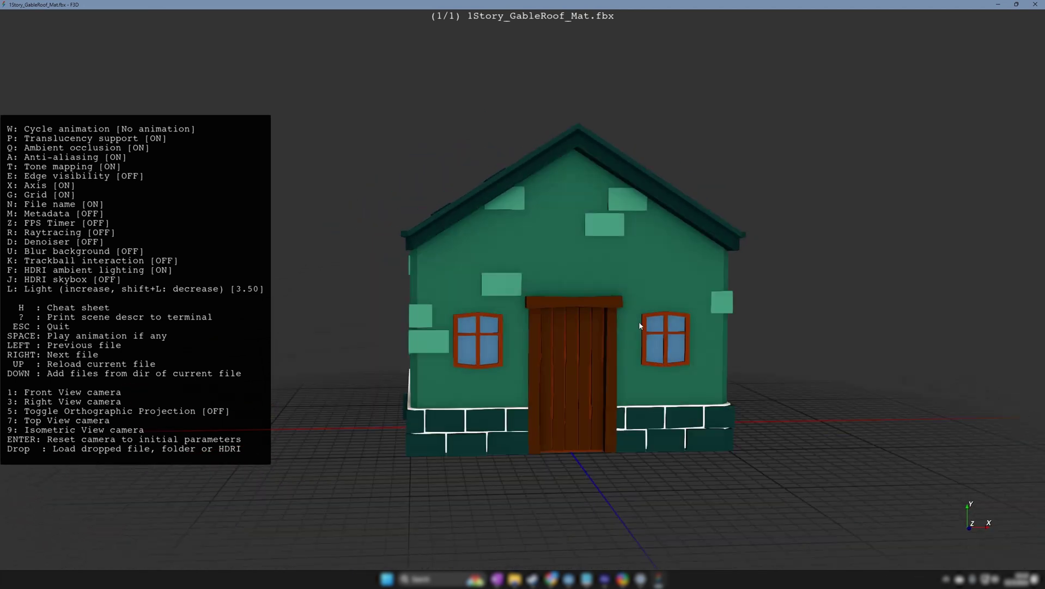
{"action": "left_click_drag", "start_coordinate": [640, 325], "coordinate": [492, 338]}
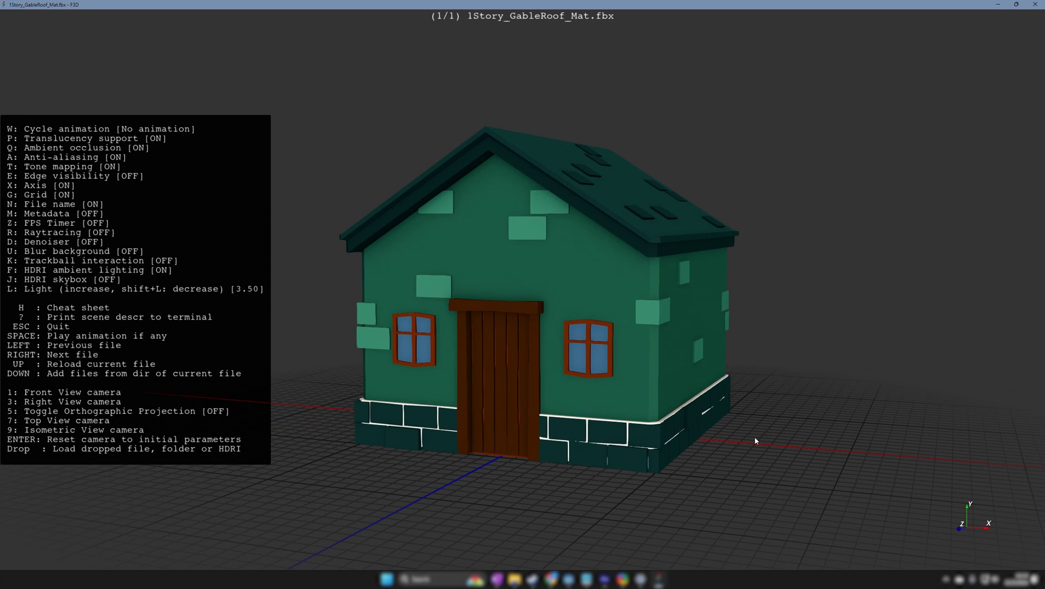
{"action": "key", "text": "super"}
Open Default apps and confirm .fbx files open with f3d.exe by default.
{"action": "type", "text": "defa"}
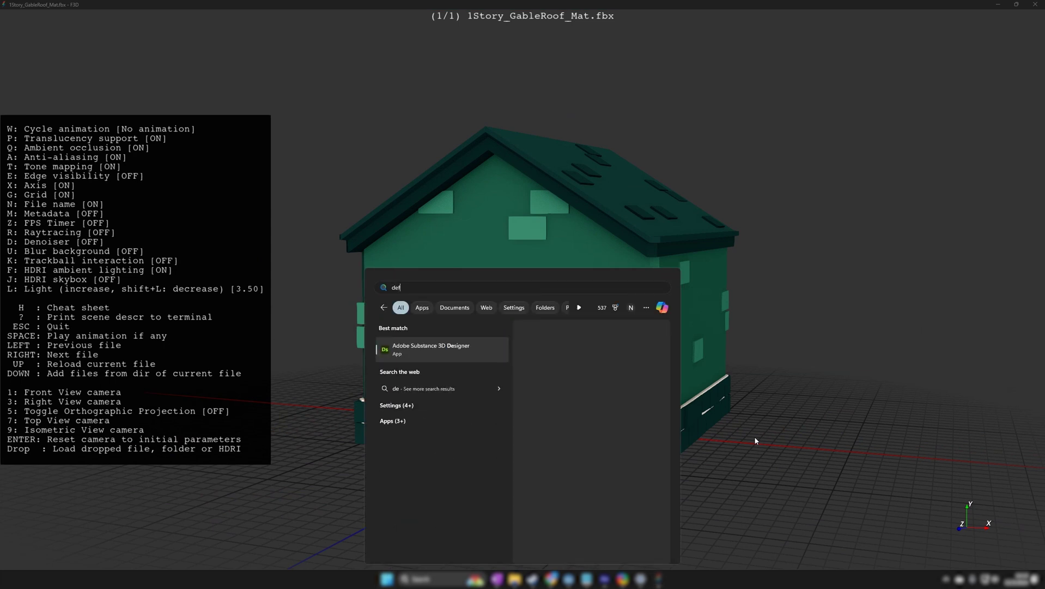
{"action": "left_click", "coordinate": [394, 348]}
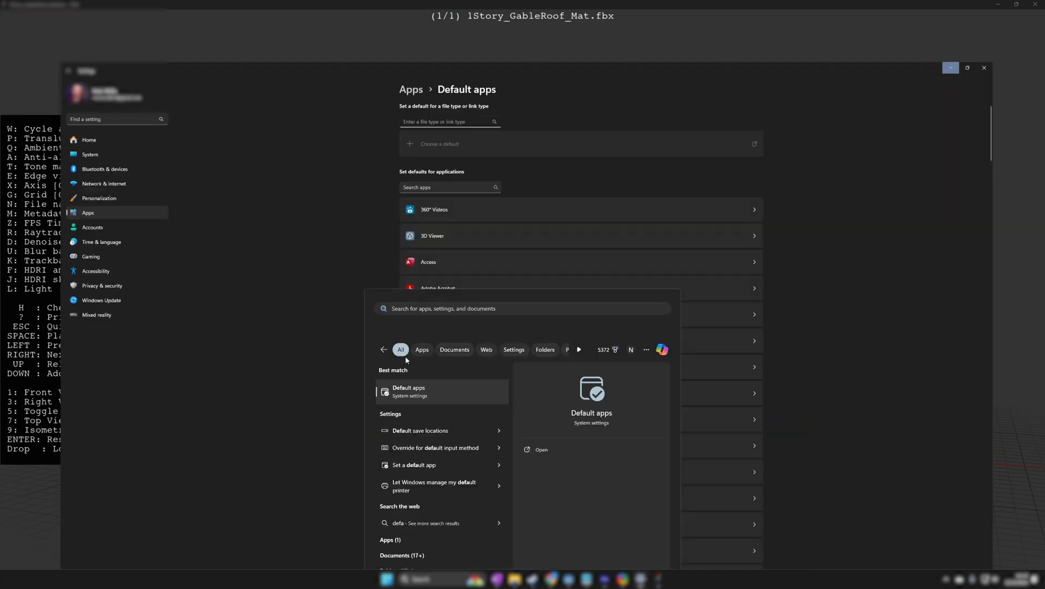
{"action": "left_click", "coordinate": [461, 69]}
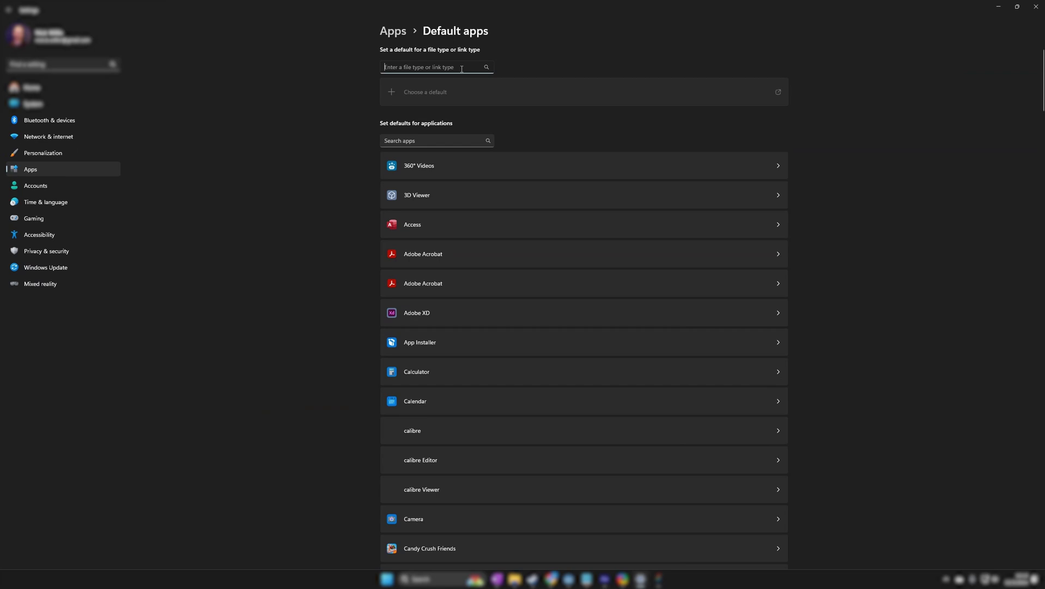
{"action": "type", "text": ".fb"}
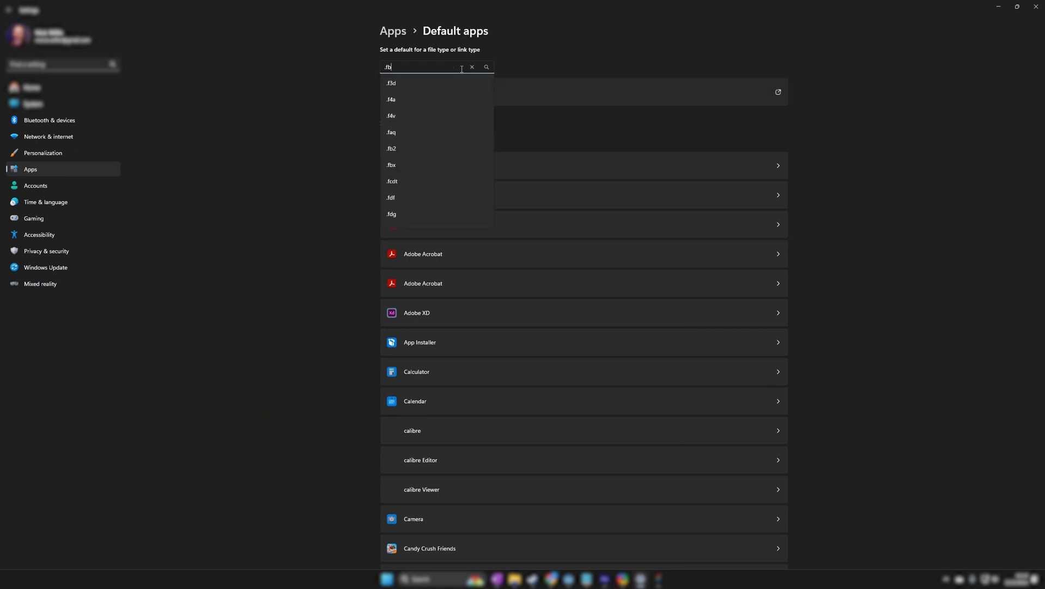
{"action": "type", "text": "x"}
{"action": "left_click", "coordinate": [404, 82]}
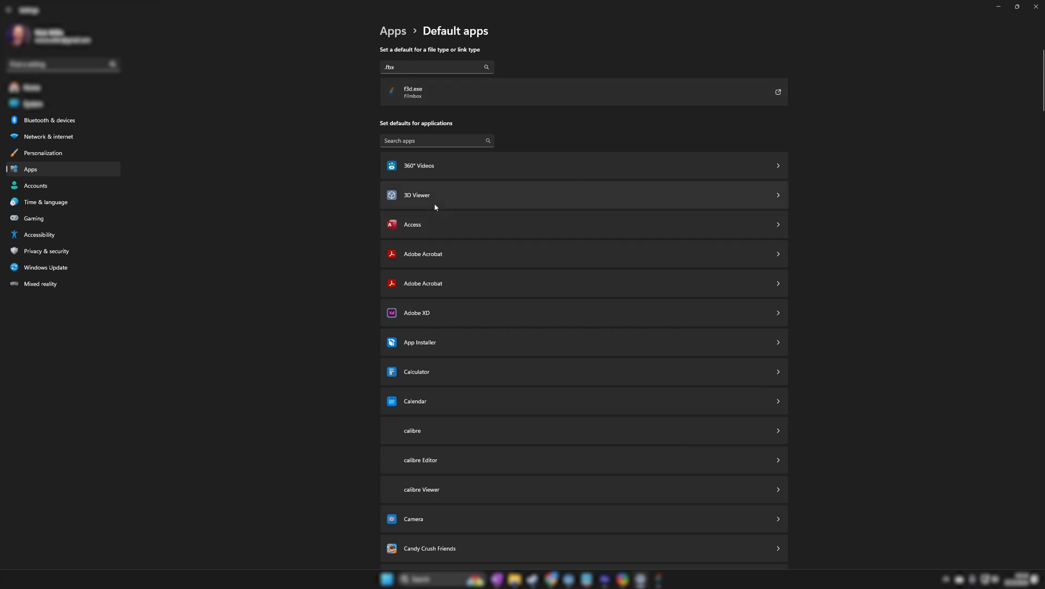
{"action": "left_click", "coordinate": [426, 94]}
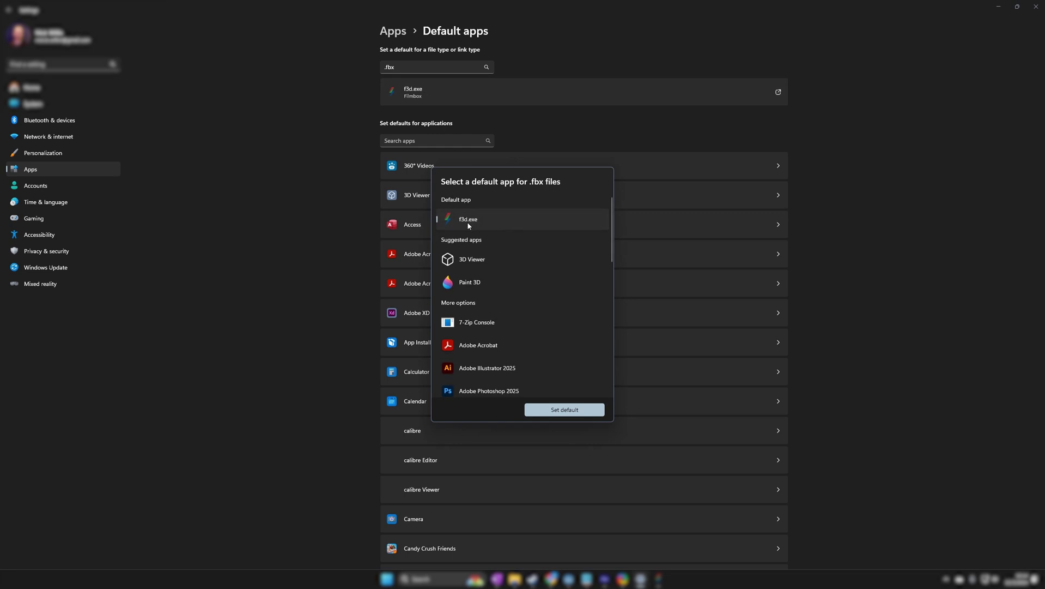
{"action": "key", "text": "Escape"}
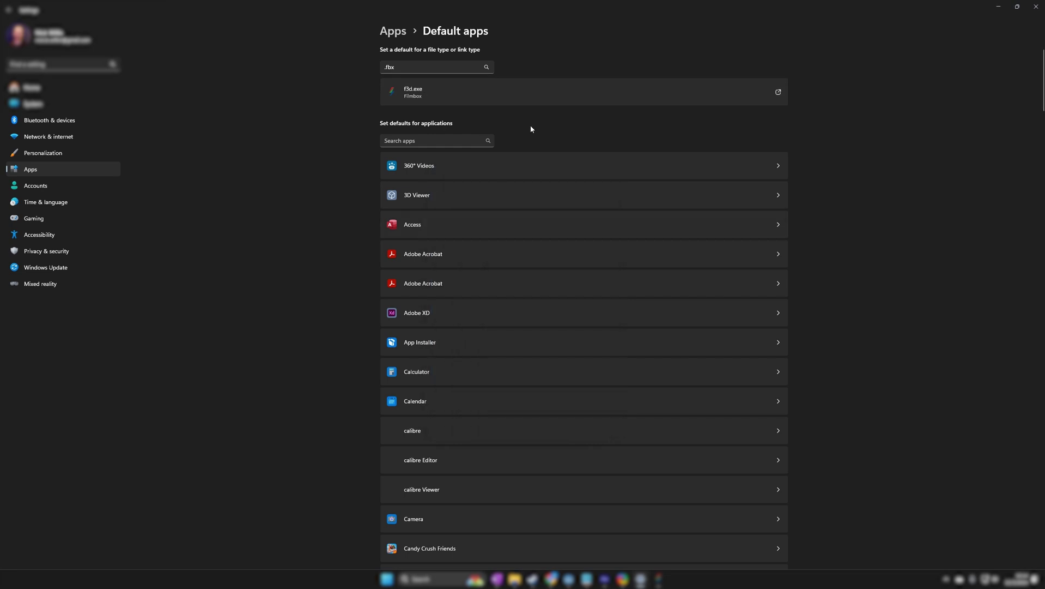
{"action": "key", "text": "shift+Tab"}
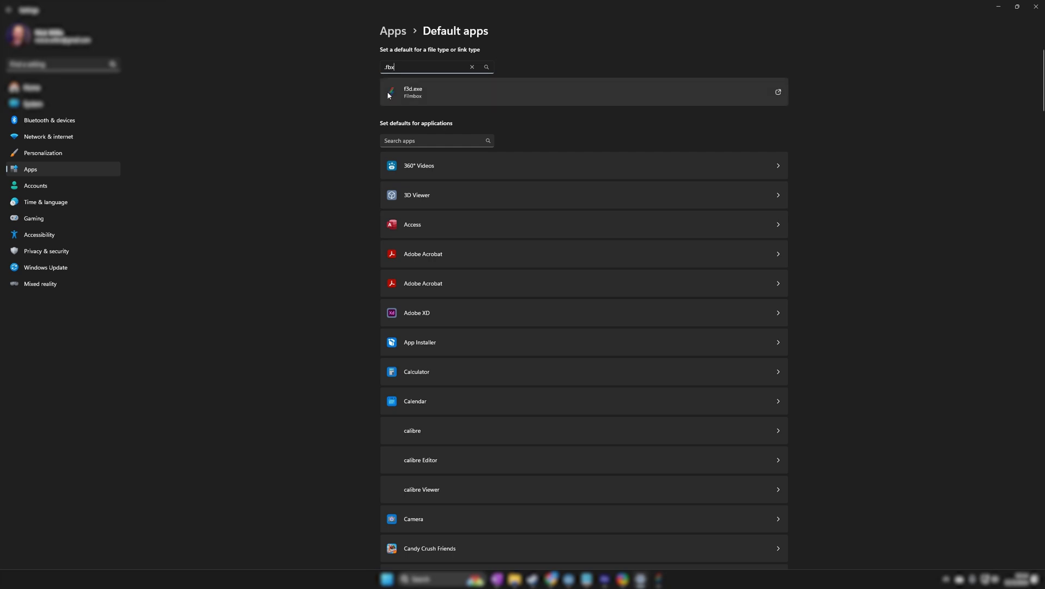
{"action": "left_click", "coordinate": [475, 91]}
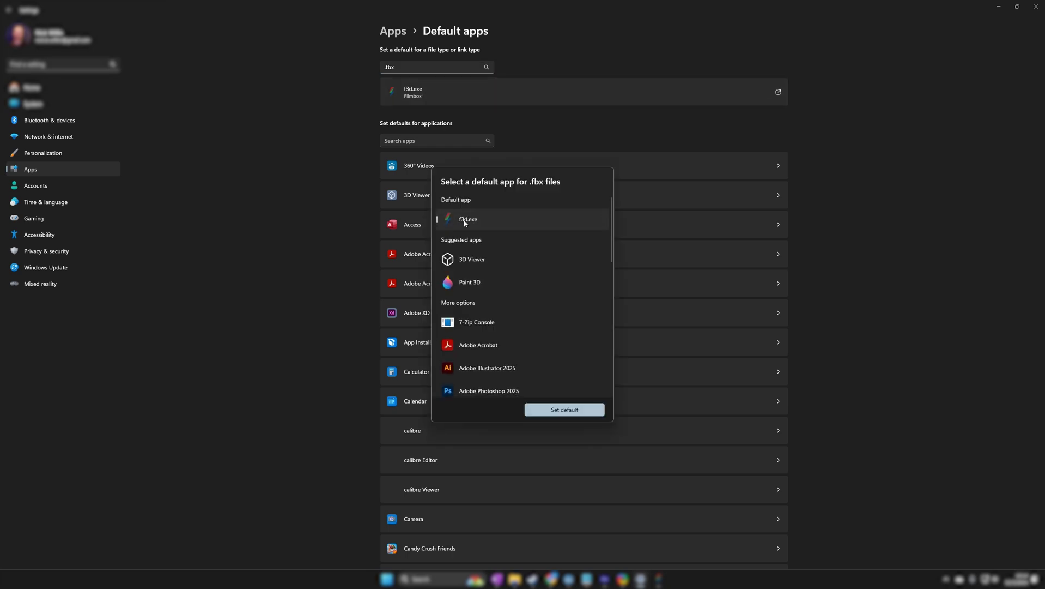
{"action": "left_click", "coordinate": [315, 164]}
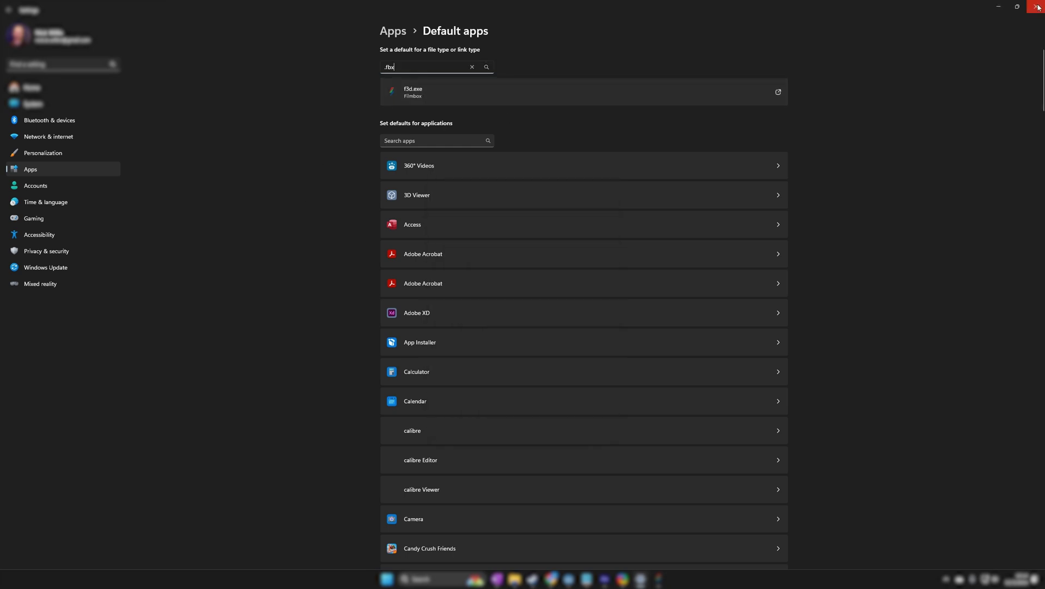
Look up the .gltf file type's default app, then clear the file type box.
{"action": "key", "text": "ctrl+a"}
{"action": "type", "text": ",ob"}
{"action": "key", "text": "ctrl+a"}
{"action": "type", "text": ".glb"}
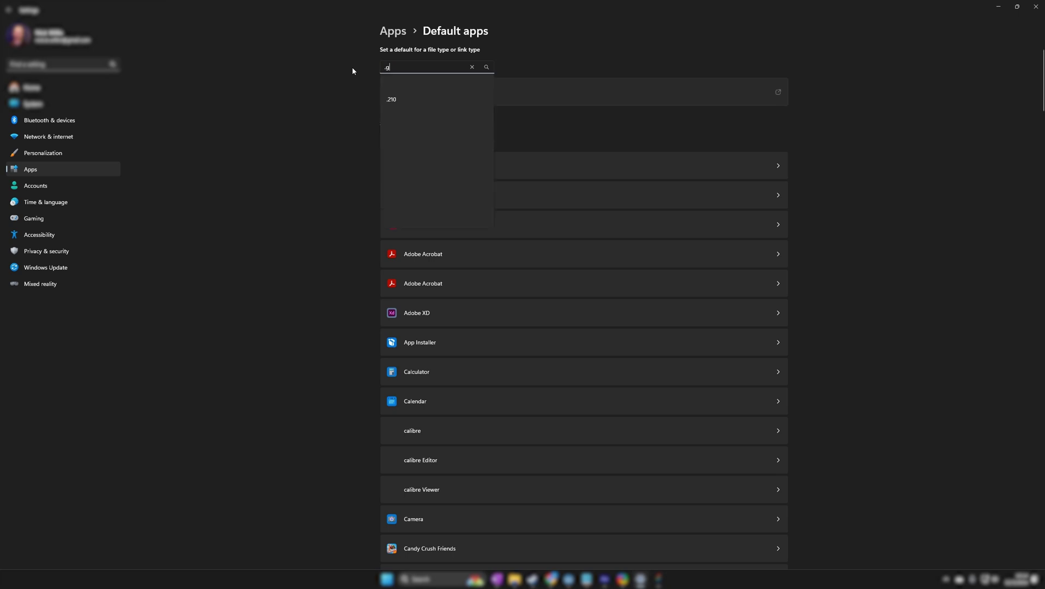
{"action": "key", "text": "BackSpace"}
{"action": "key", "text": "BackSpace"}
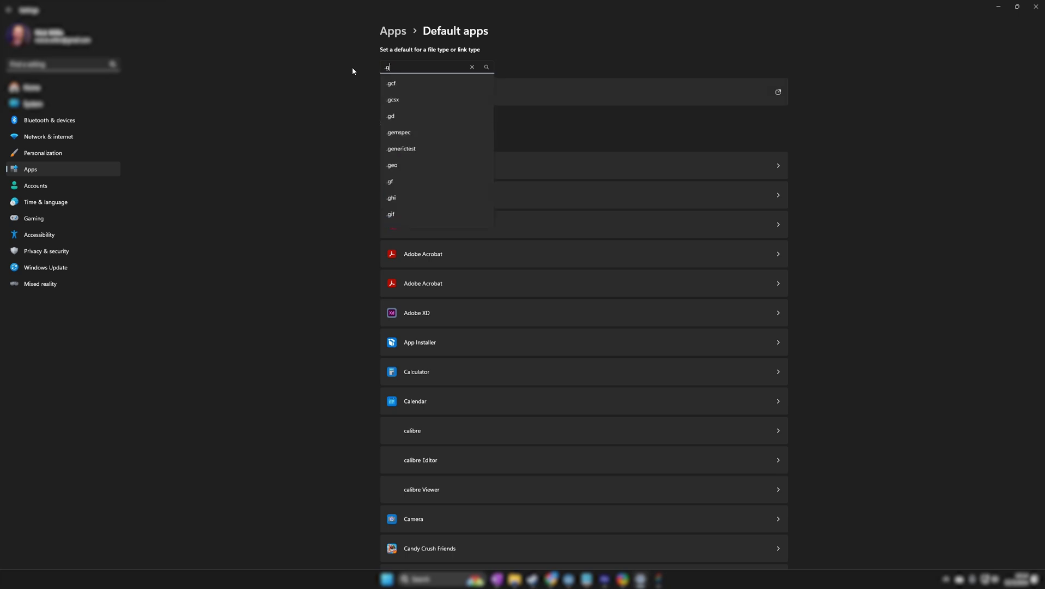
{"action": "type", "text": "ltf"}
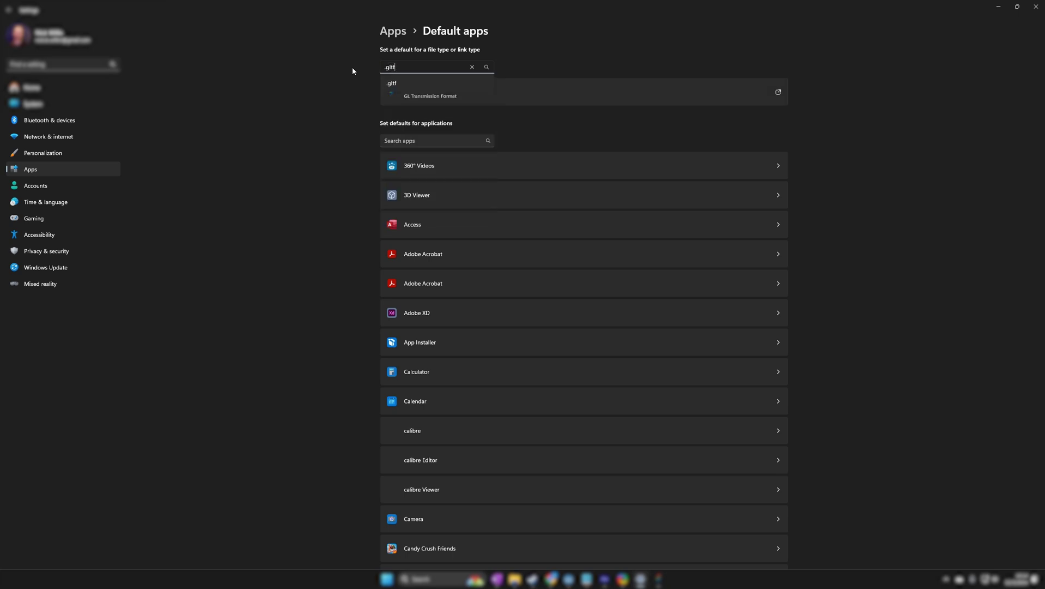
{"action": "key", "text": "Return"}
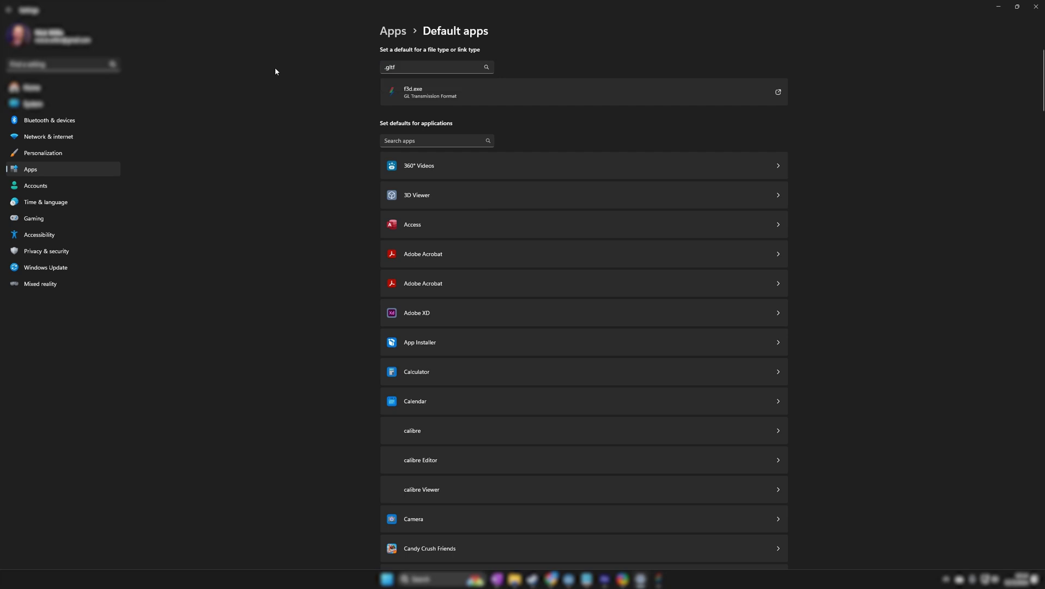
{"action": "left_click_drag", "start_coordinate": [396, 67], "coordinate": [374, 68]}
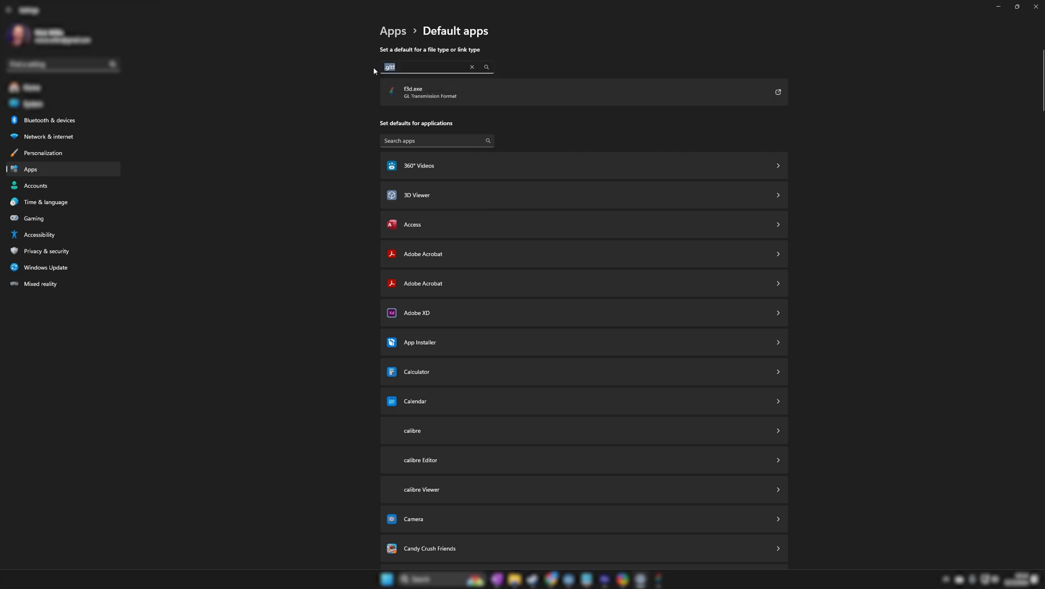
{"action": "key", "text": "BackSpace"}
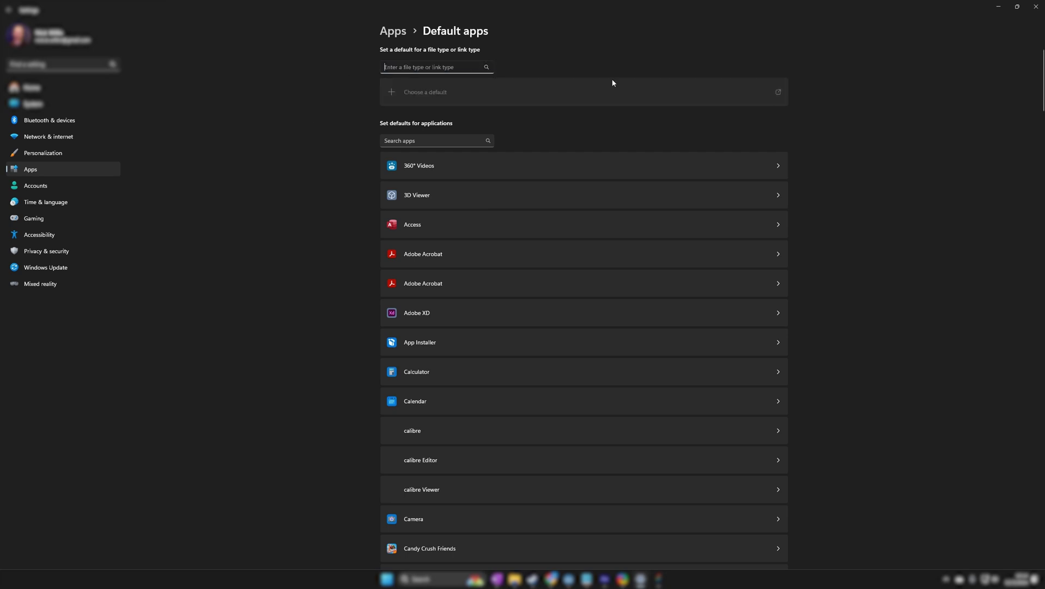
Close Settings and the one-story house viewer, then open 2Story_Double_Mat.fbx in F3D.
{"action": "left_click", "coordinate": [1036, 10]}
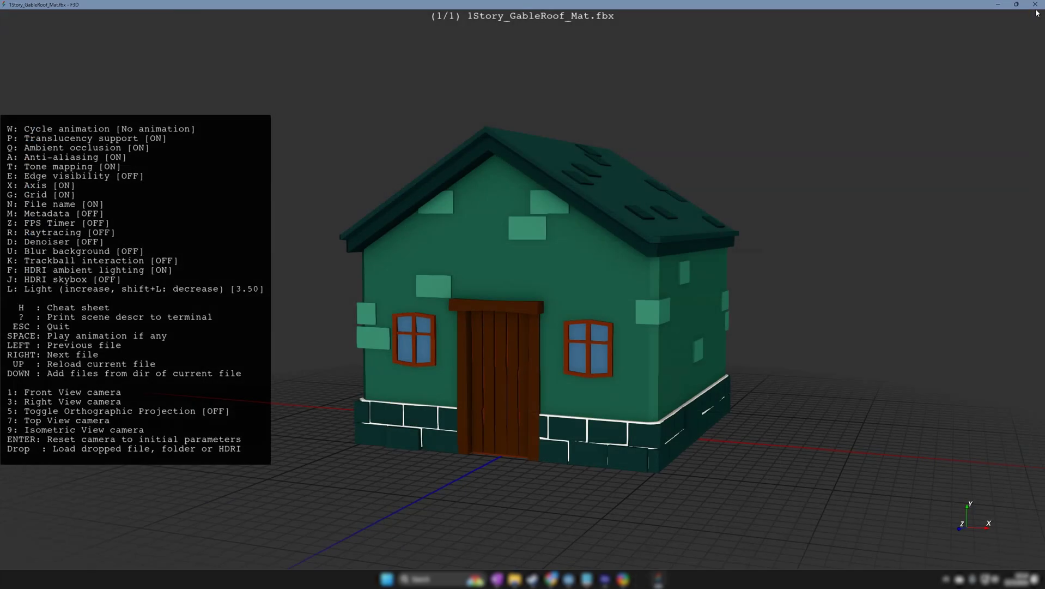
{"action": "left_click", "coordinate": [1035, 5]}
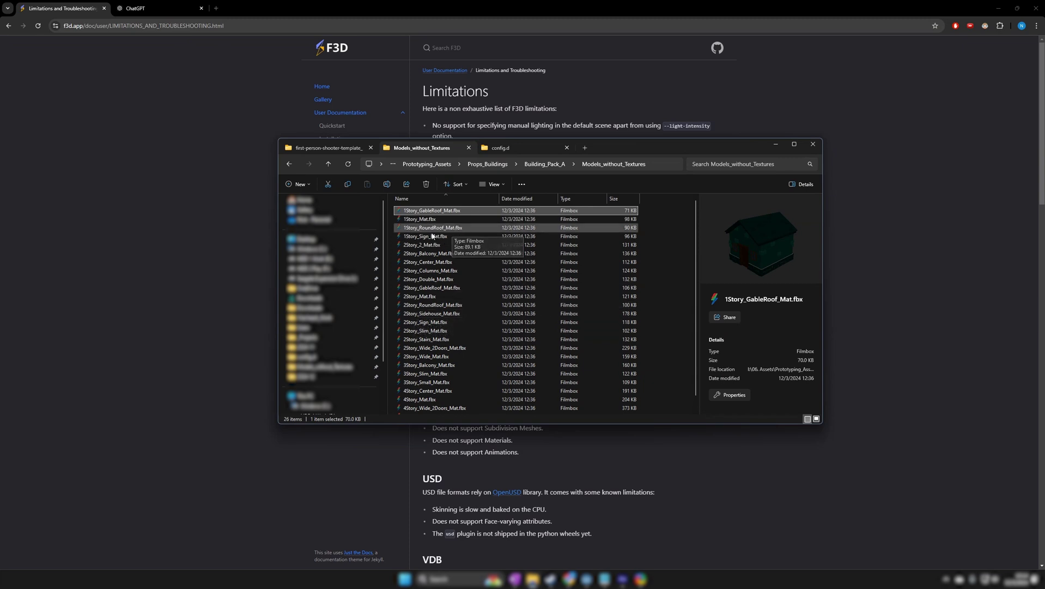
{"action": "double_click", "coordinate": [428, 279]}
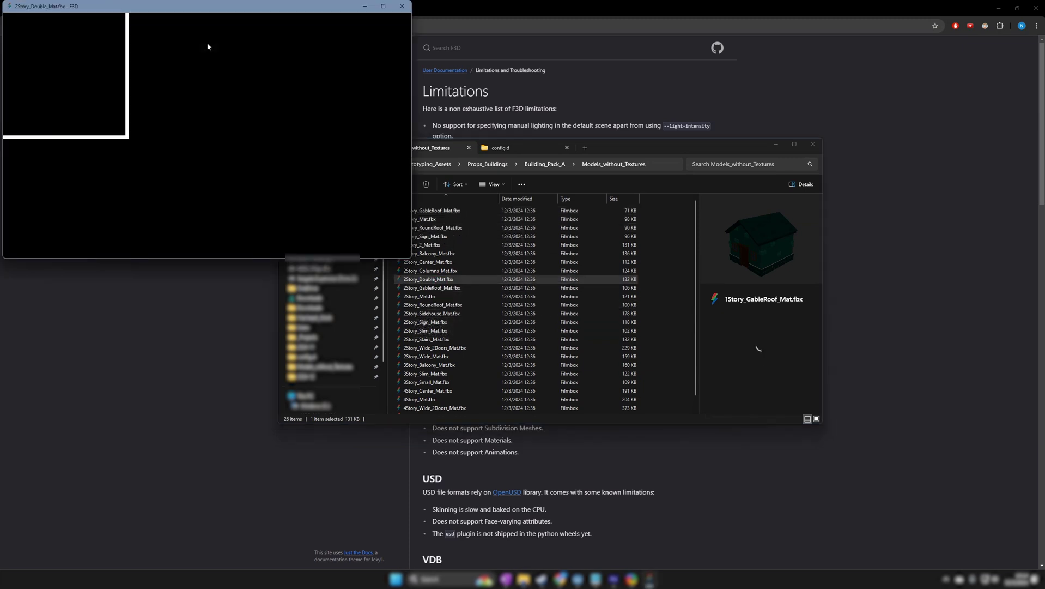
Centre and enlarge the F3D window, show the cheat sheet, and orbit the building.
{"action": "left_click_drag", "start_coordinate": [327, 6], "coordinate": [590, 265]}
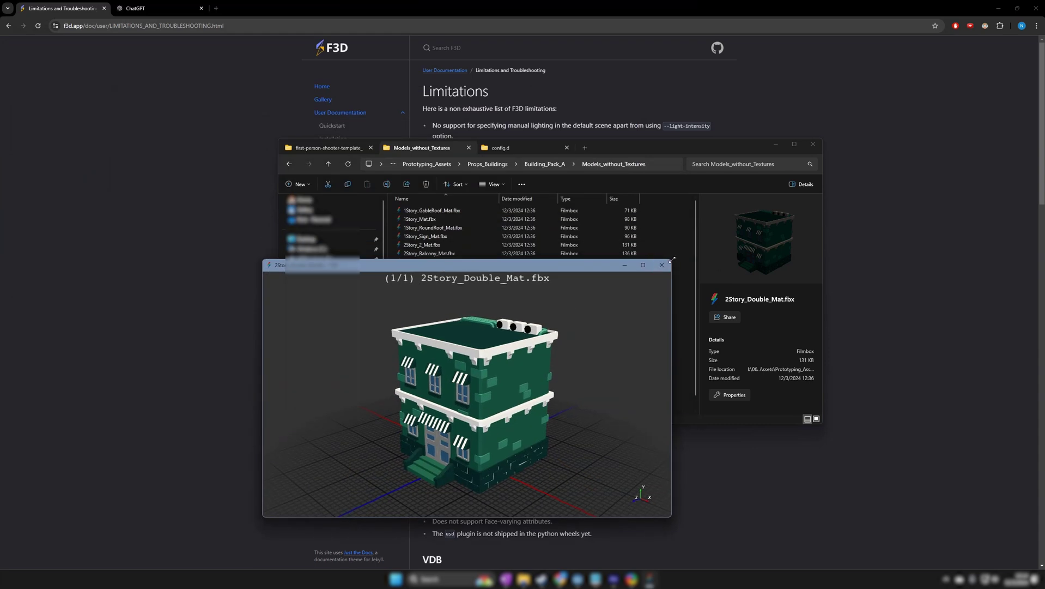
{"action": "left_click_drag", "start_coordinate": [671, 261], "coordinate": [852, 108]}
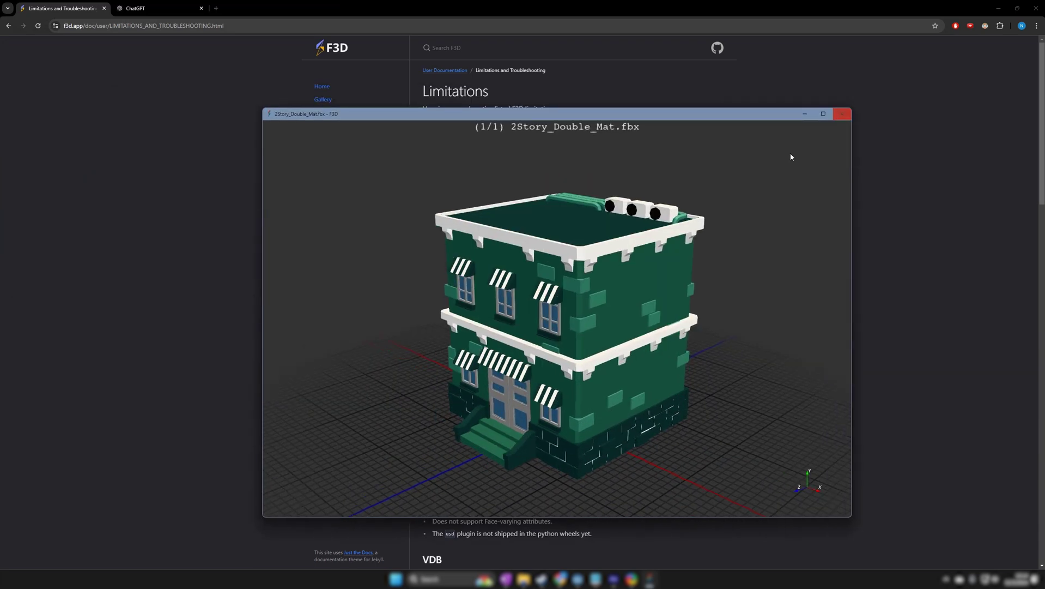
{"action": "left_click_drag", "start_coordinate": [525, 290], "coordinate": [612, 332]}
{"action": "key", "text": "h"}
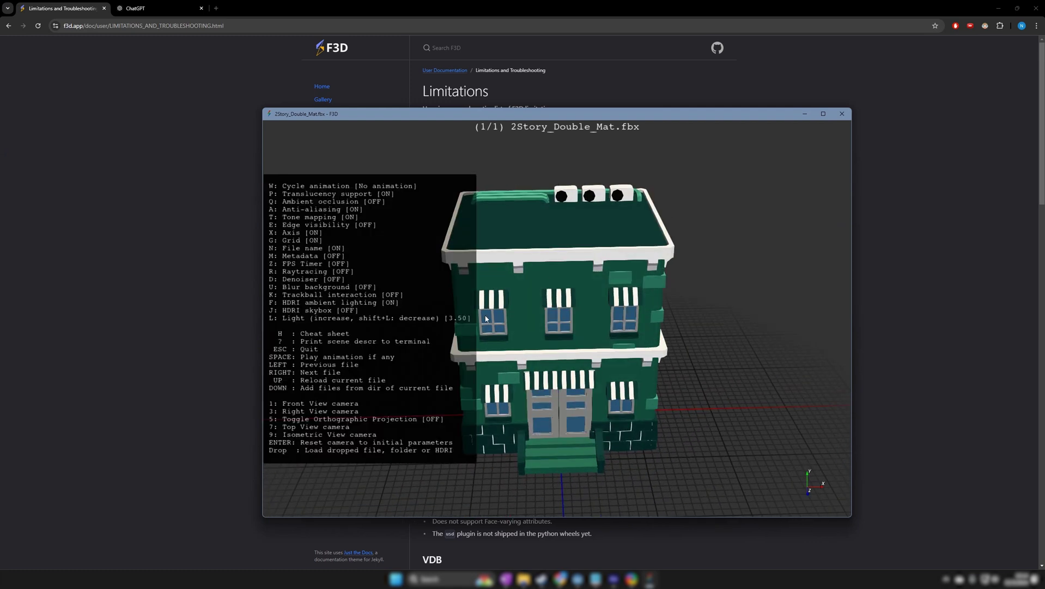
{"action": "left_click_drag", "start_coordinate": [384, 264], "coordinate": [562, 318]}
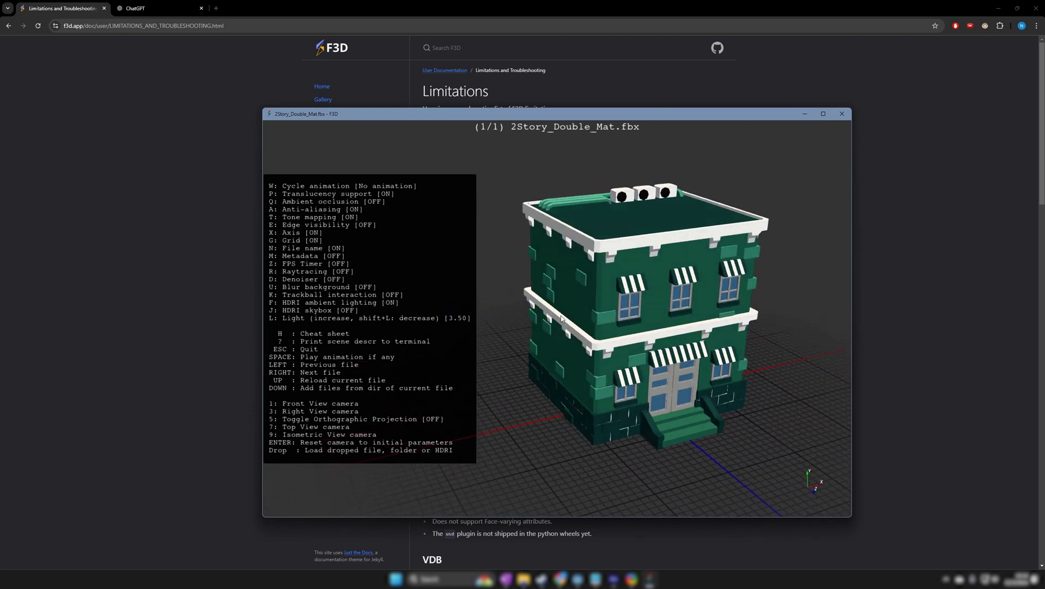